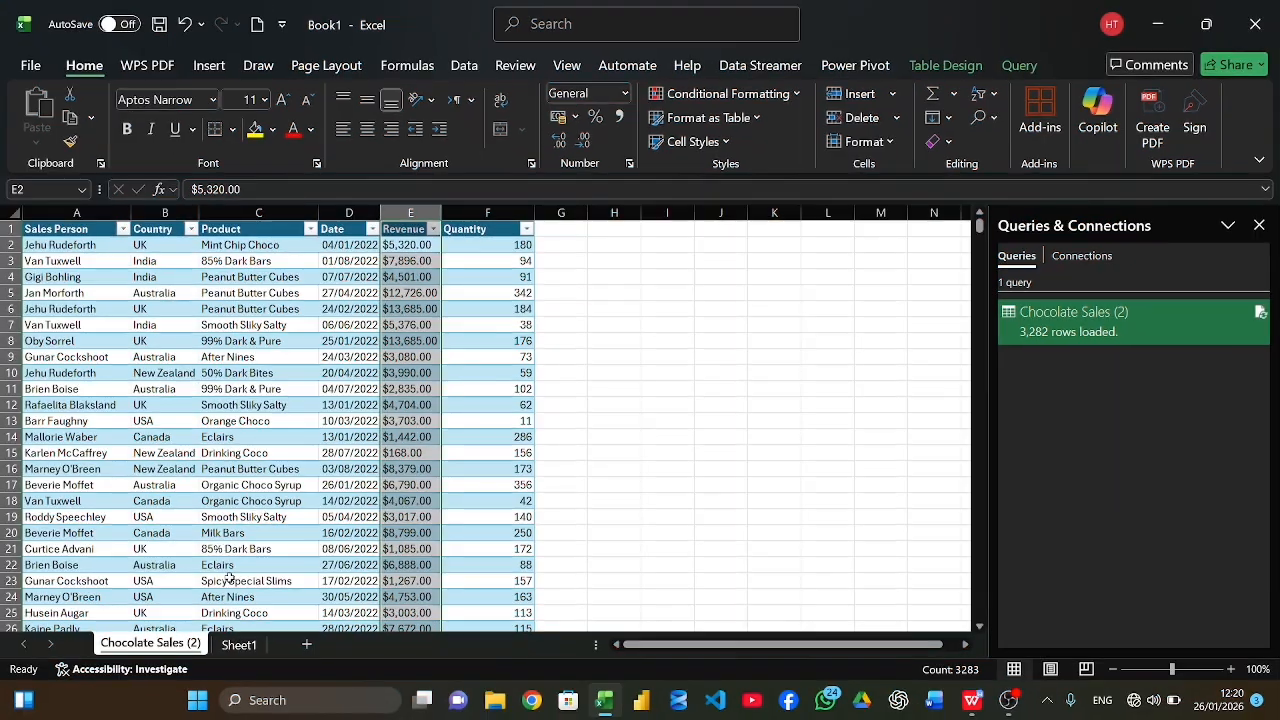
Open the Chocolate Sales (2) query in the Power Query Editor
scroll(287, 431, down, 5)
scroll(300, 415, up, 5)
scroll(314, 401, down, 1)
scroll(340, 402, up, 1)
click(1018, 64)
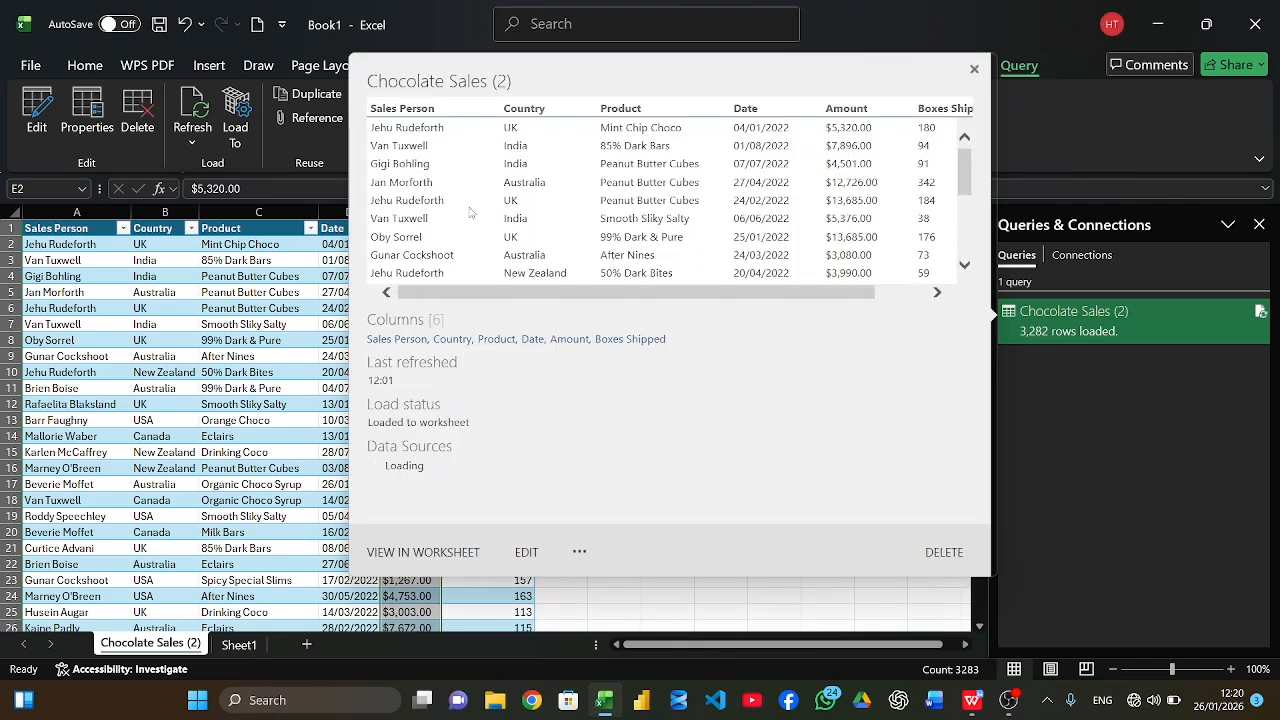
double_click(1103, 332)
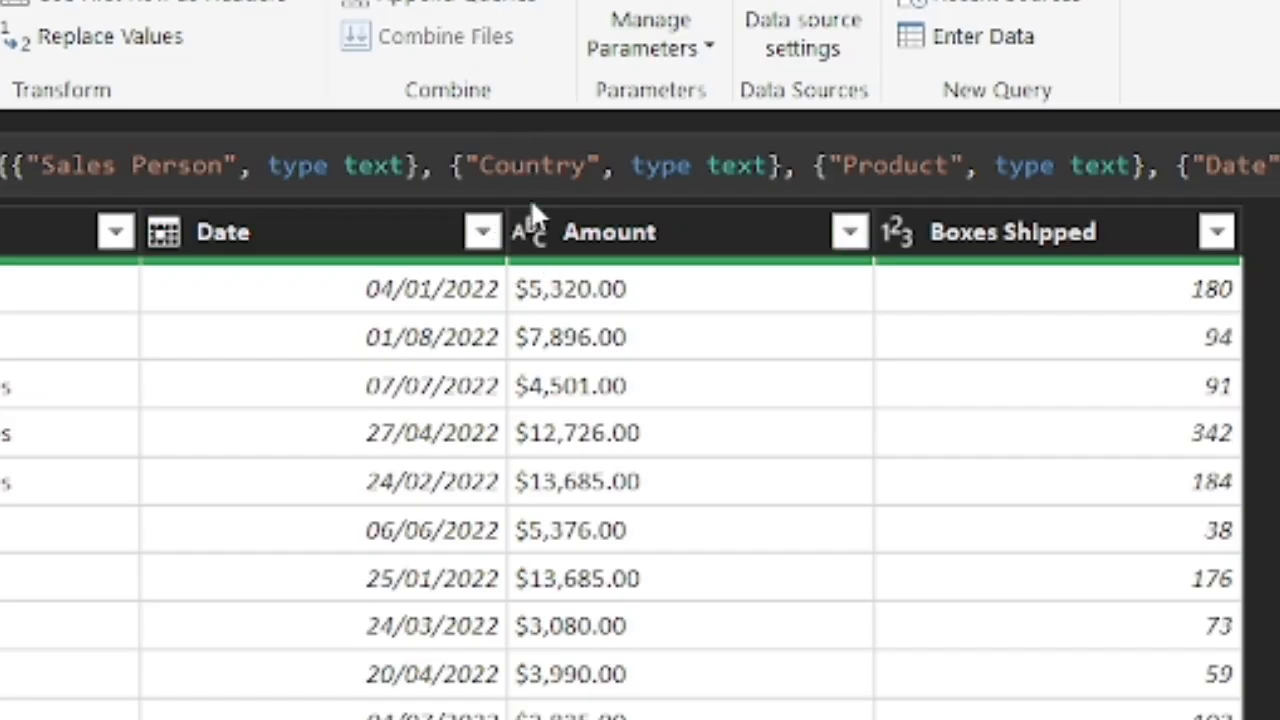
Try converting the Amount column to Decimal Number by replacing its current conversion, and delete the Changed Type step
right_click(653, 241)
mouse_move(853, 313)
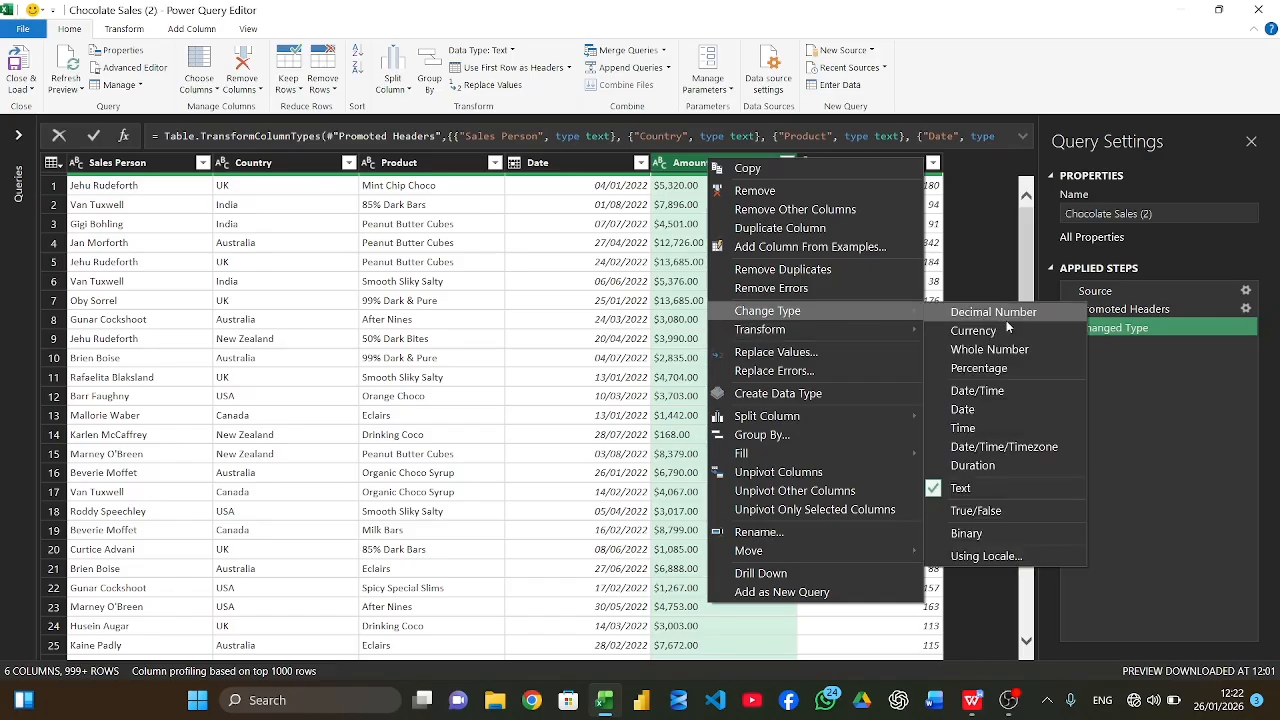
click(993, 316)
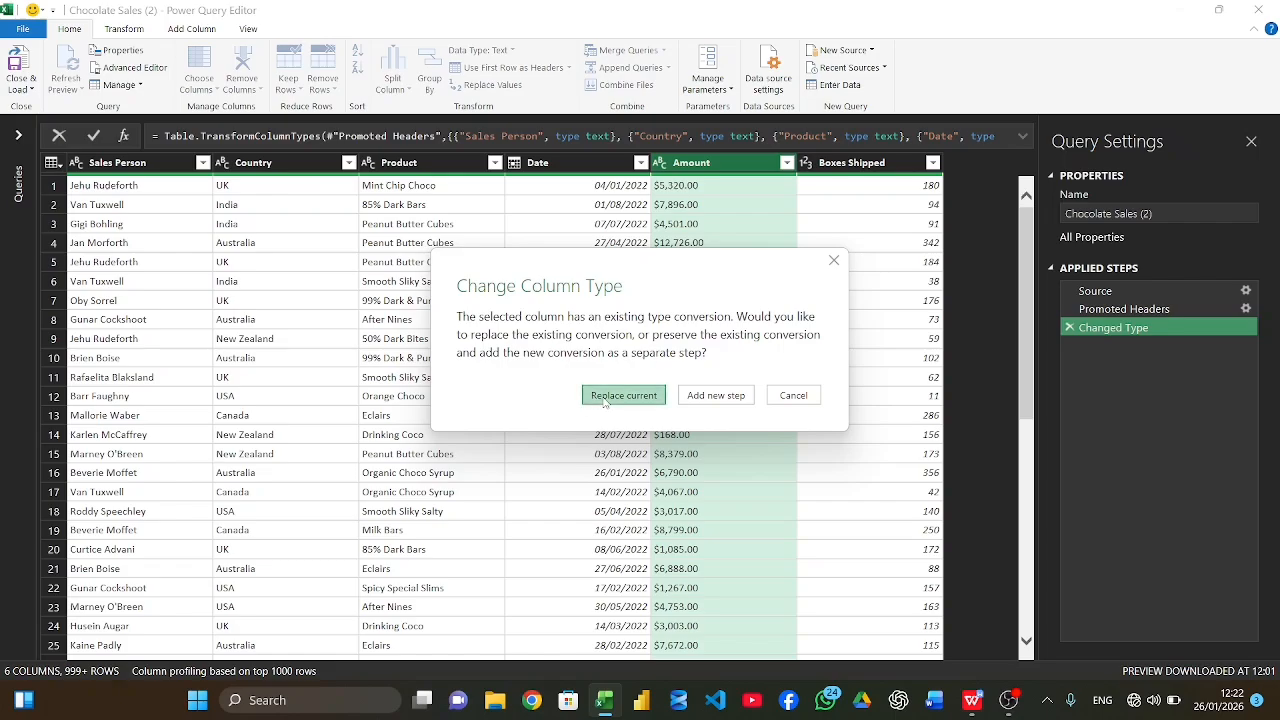
click(618, 397)
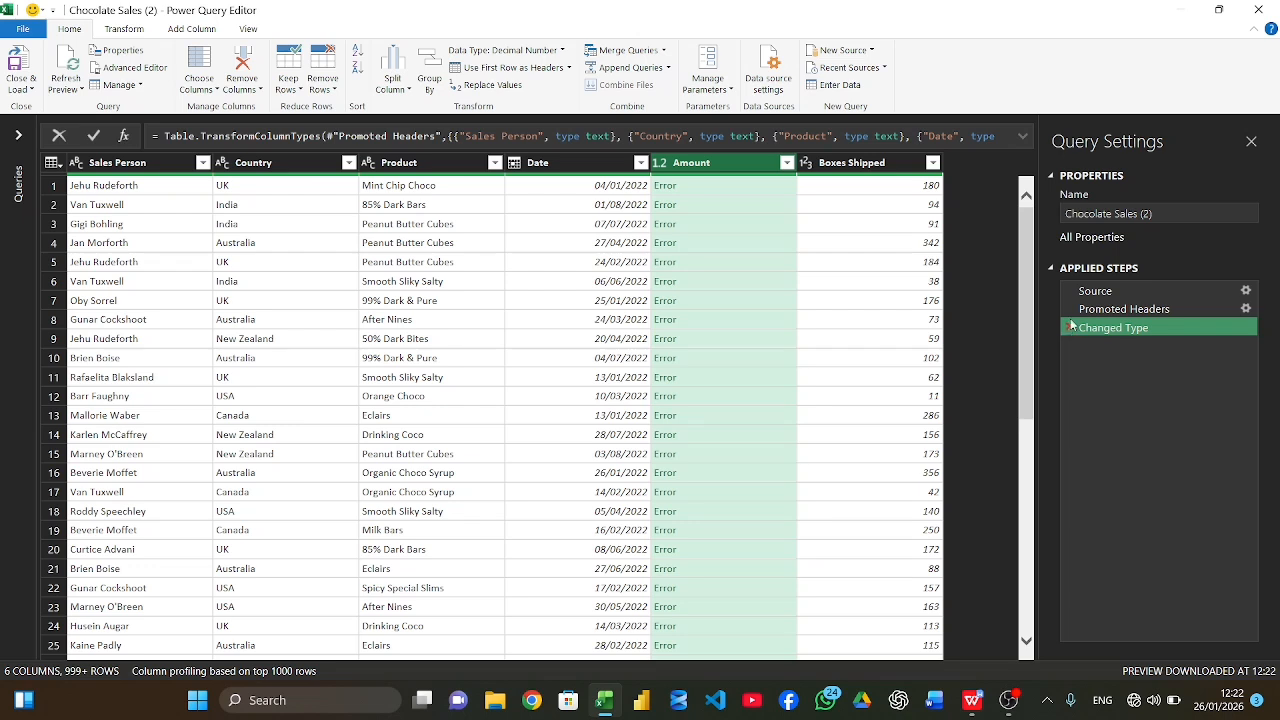
click(1068, 330)
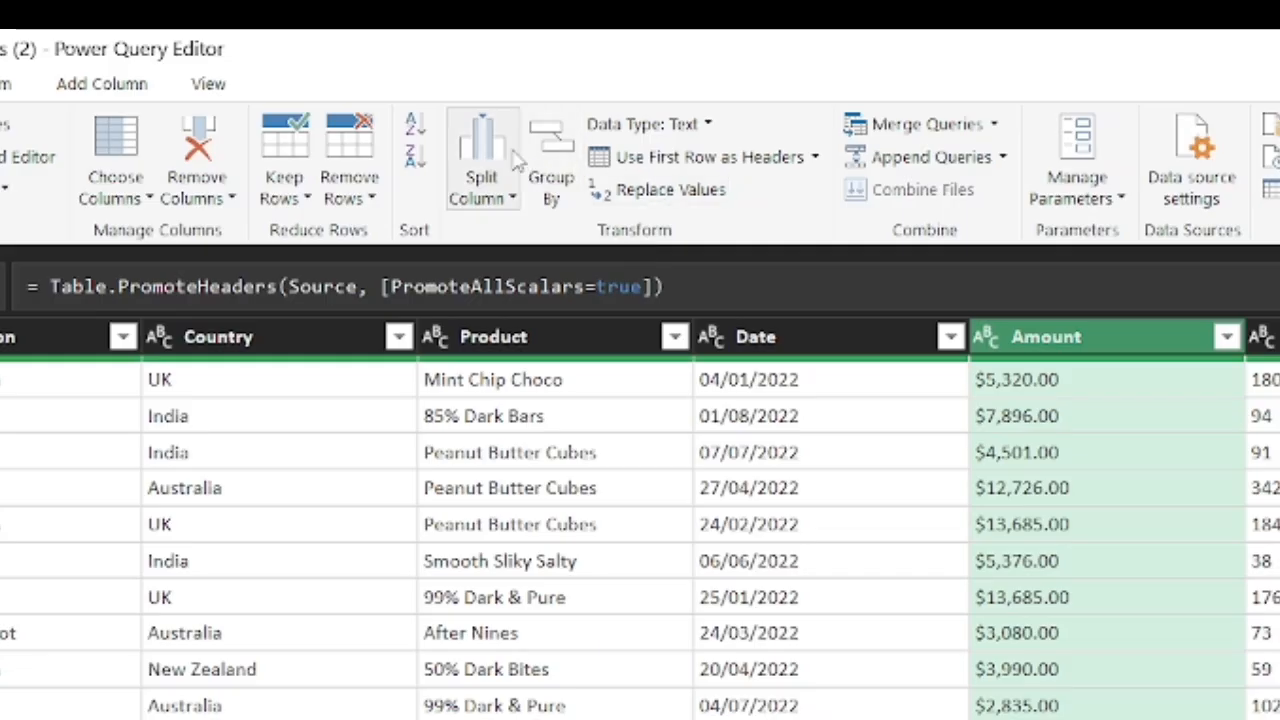
Try splitting the Amount column at each occurrence of the custom delimiter $, and delete the steps this adds
click(398, 76)
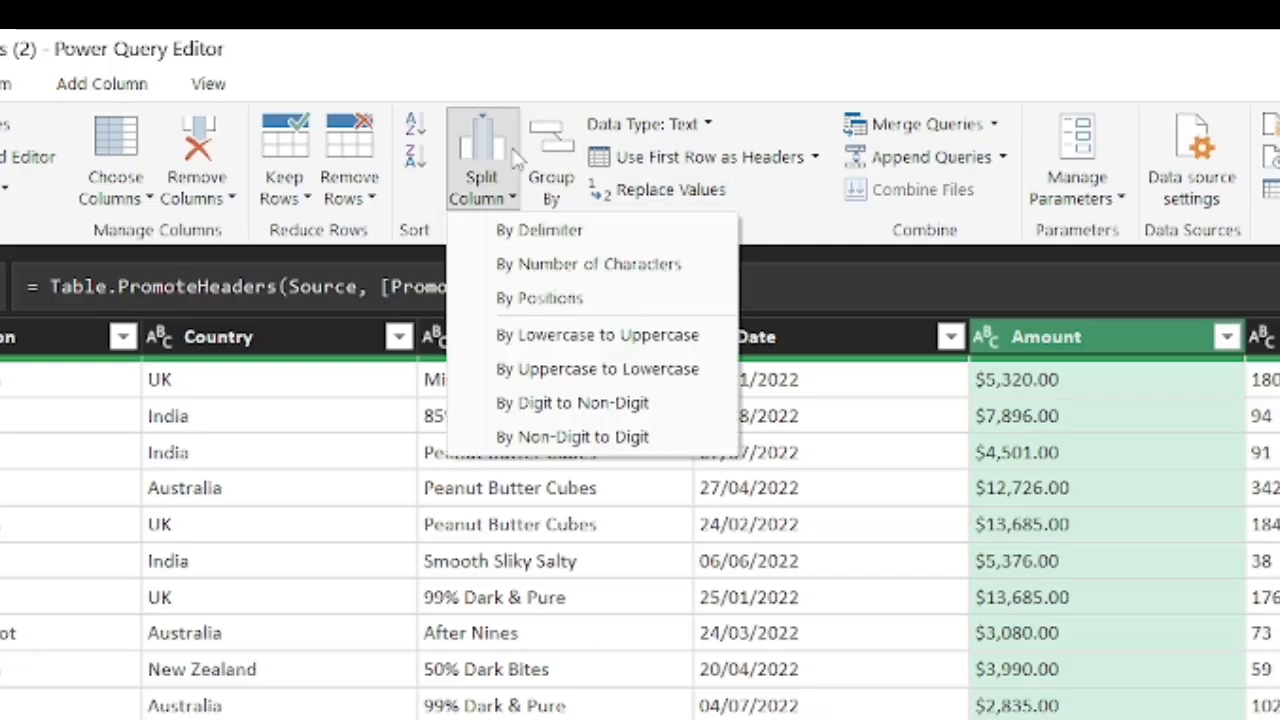
click(534, 234)
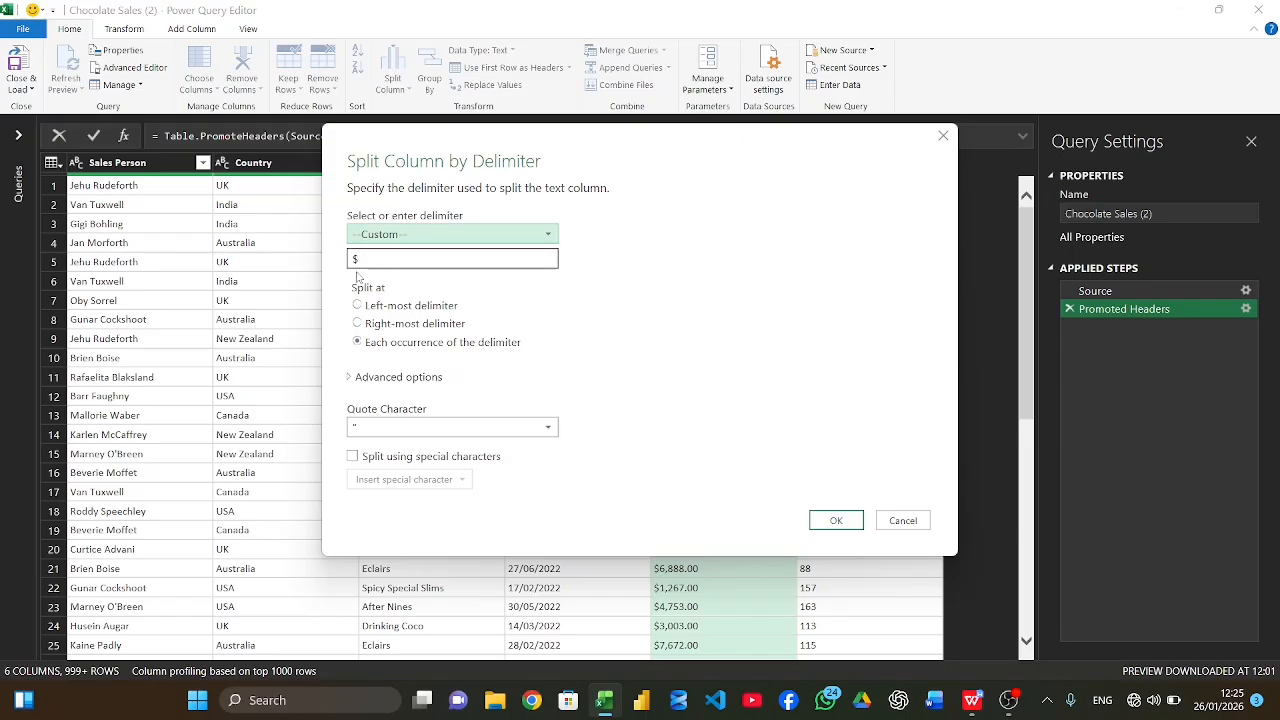
click(835, 521)
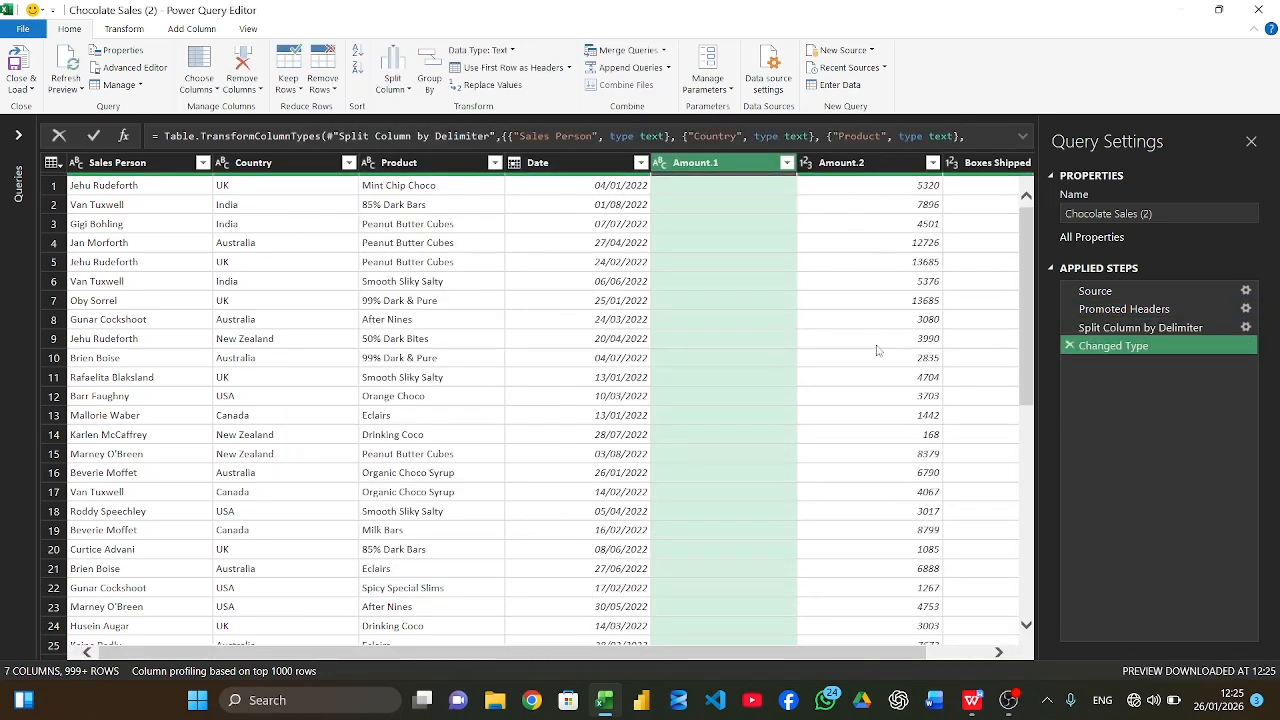
click(1069, 345)
click(1069, 327)
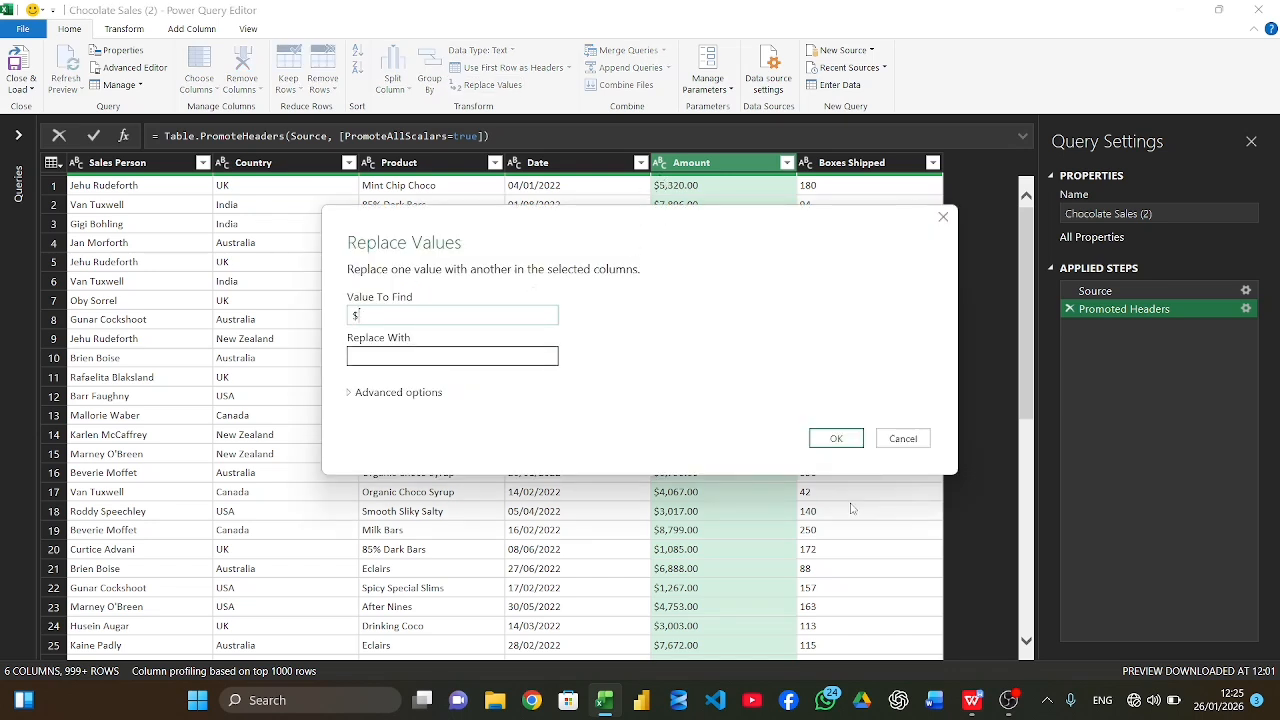
Replace $ with nothing in the Amount column and convert the column to Decimal Number
click(834, 439)
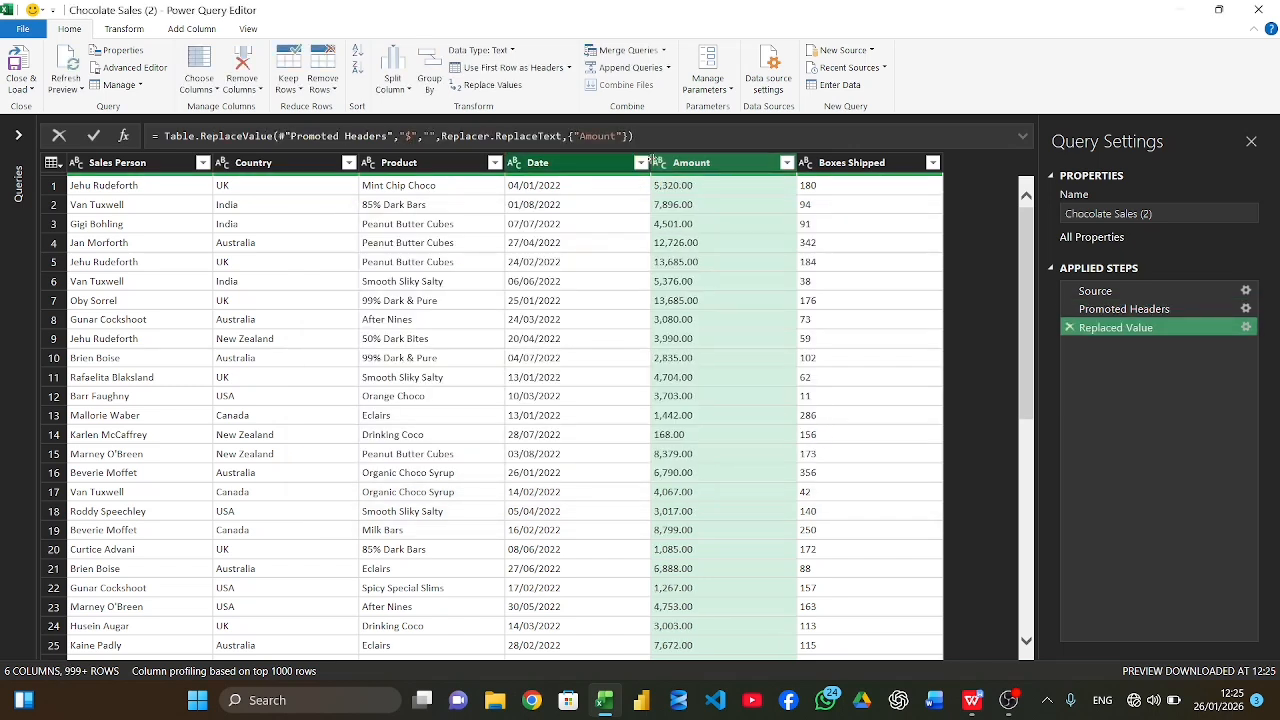
click(659, 162)
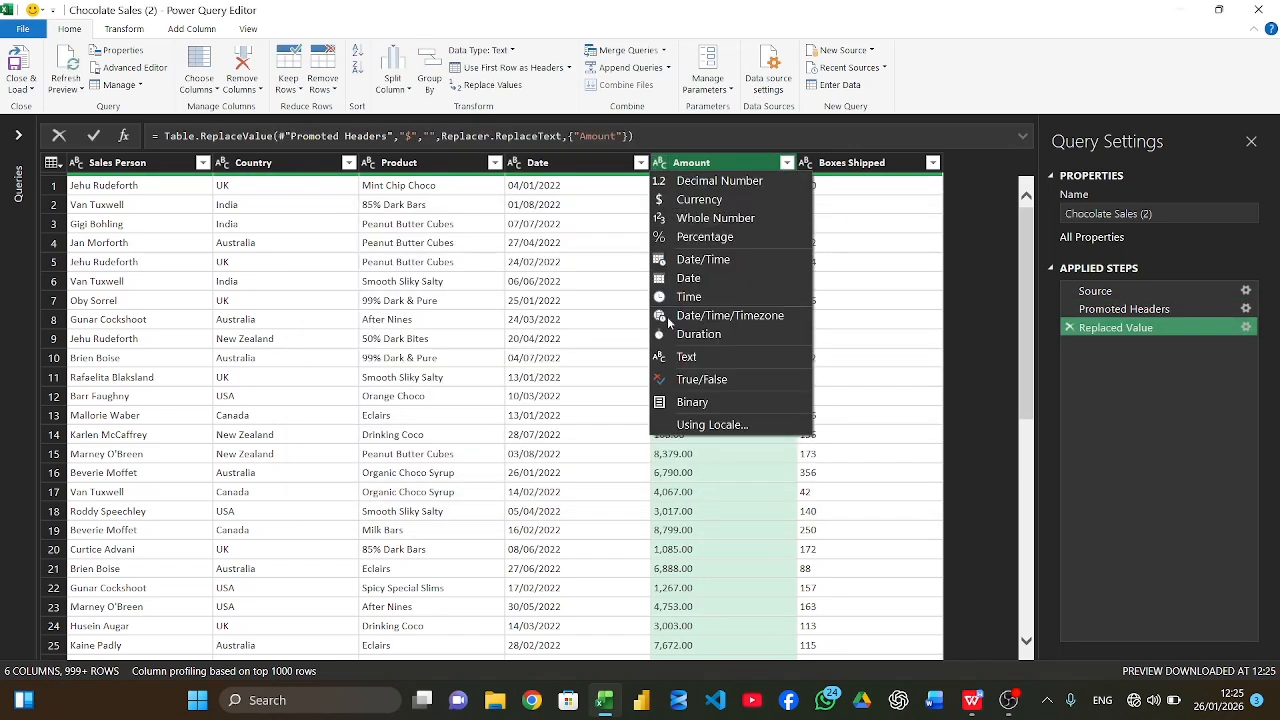
click(705, 181)
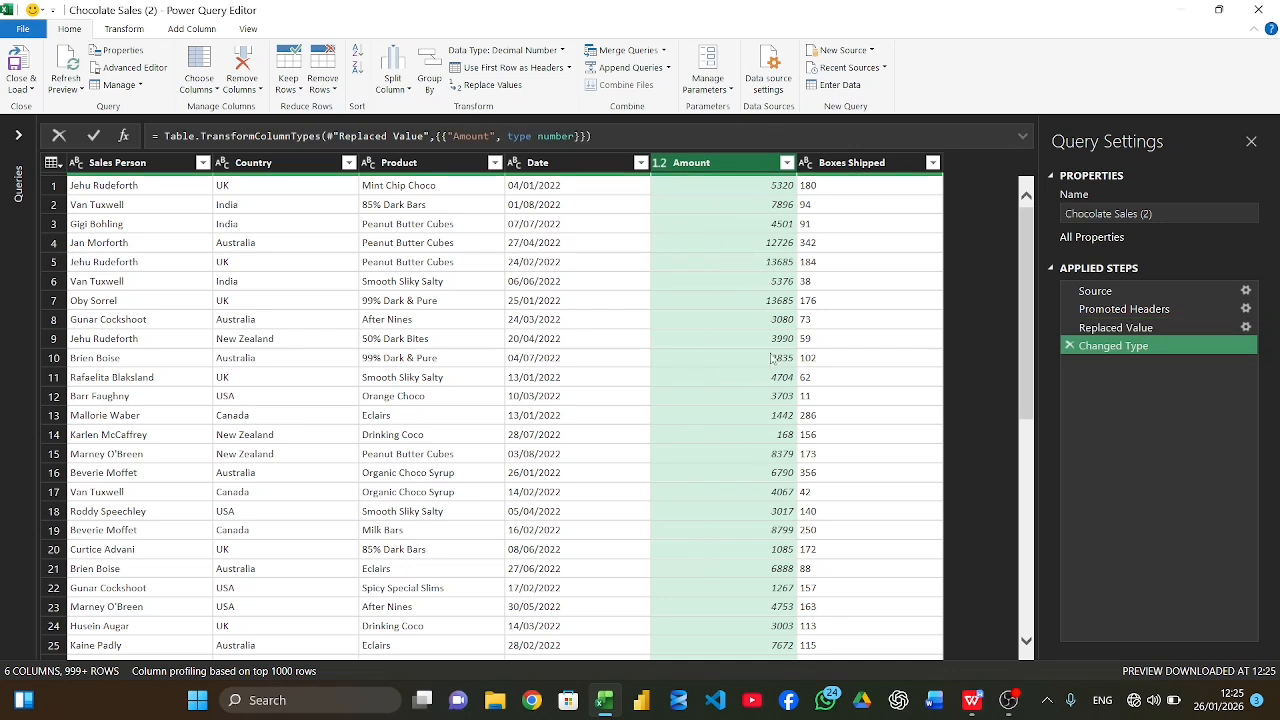
Set Boxes Shipped to Decimal Number and Date to the Date type, and load the query back into the workbook
click(805, 163)
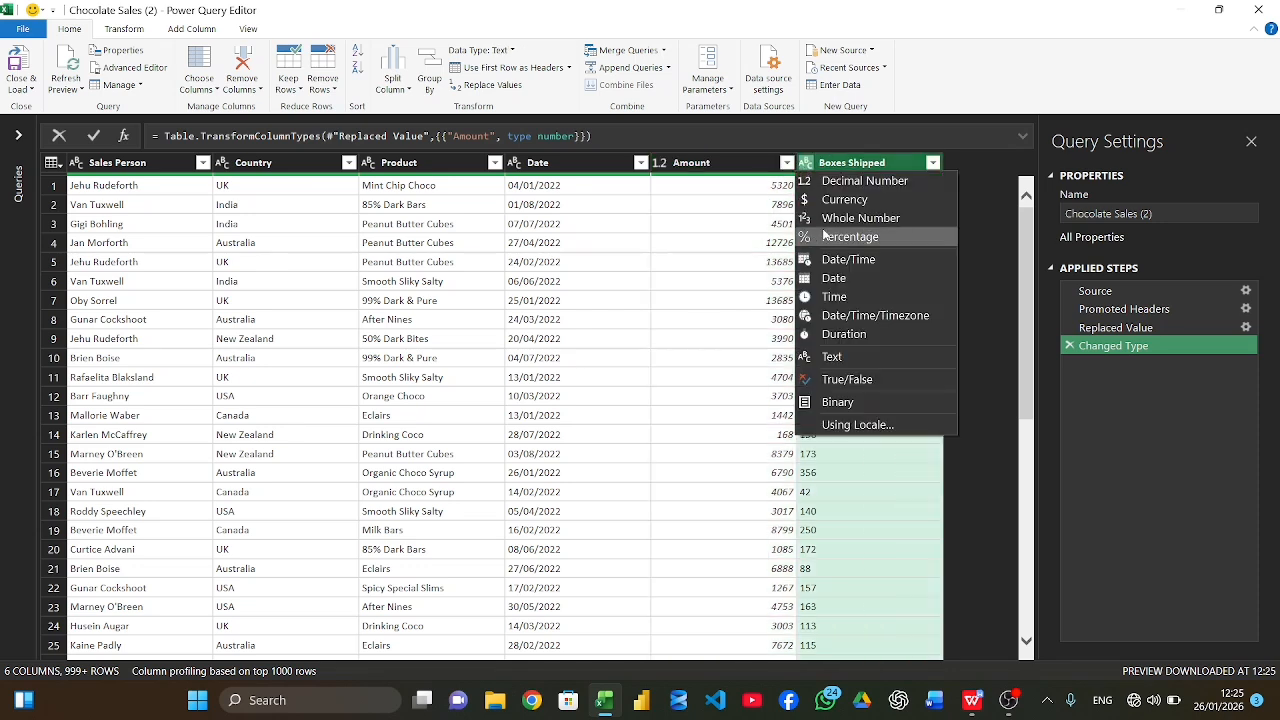
click(841, 181)
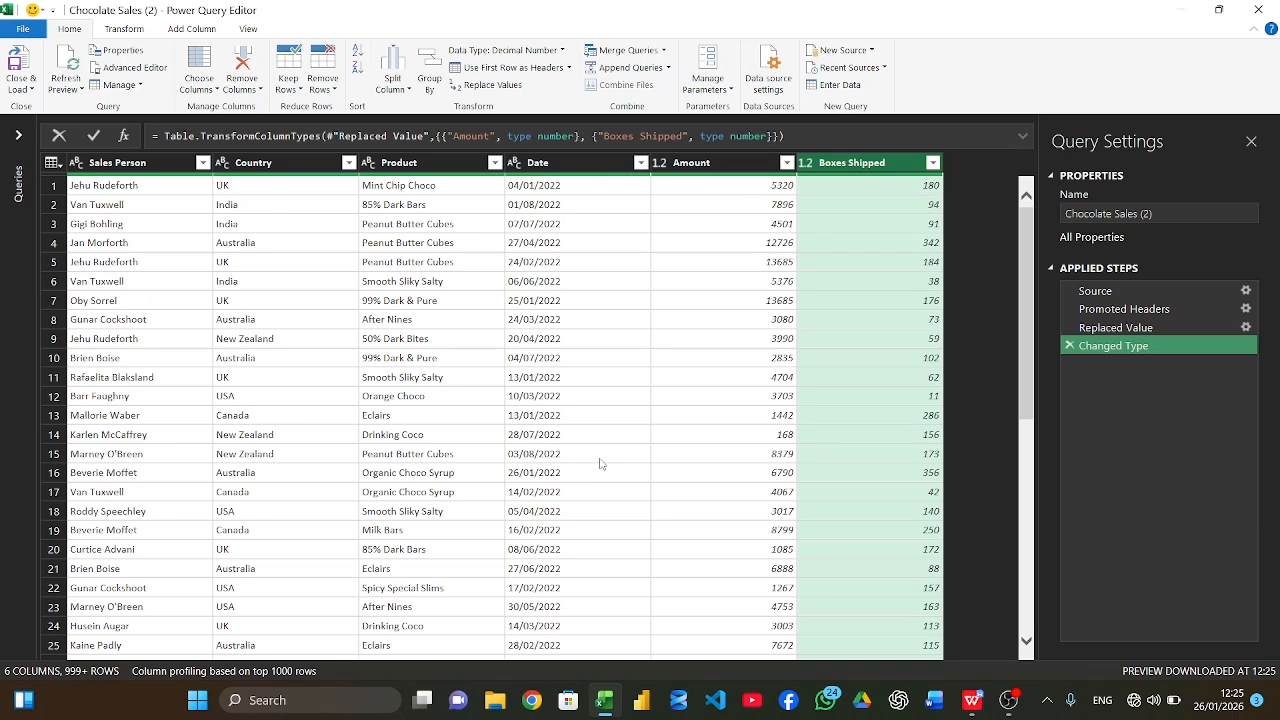
click(514, 162)
click(547, 280)
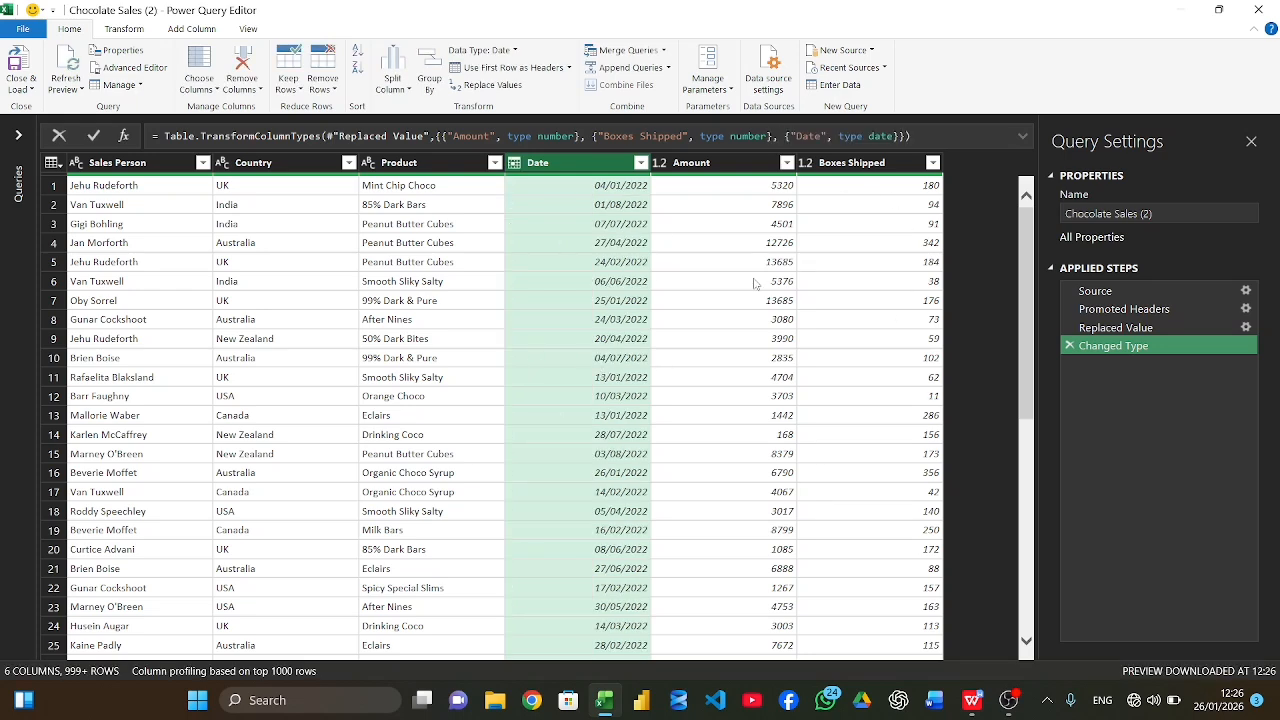
click(17, 65)
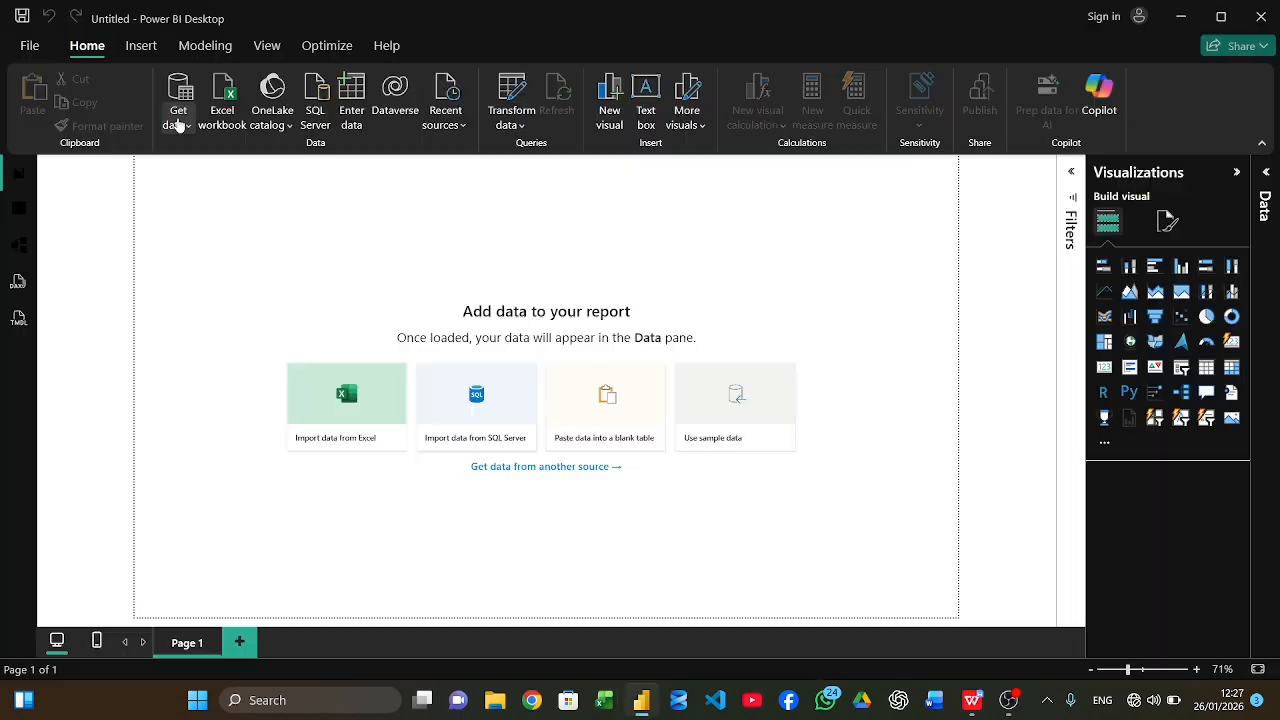
Switch to Power BI Desktop and open the chocolate sales 1.xlsx workbook as the report's data source
click(178, 100)
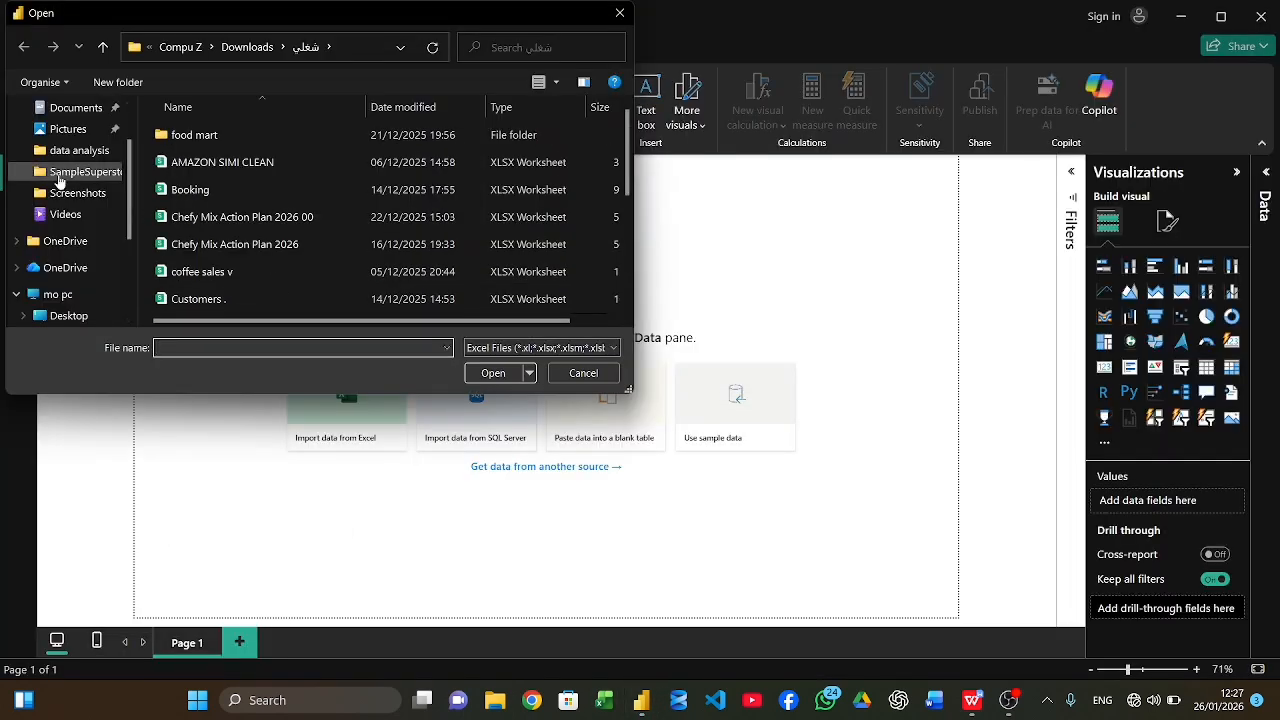
click(72, 109)
double_click(222, 217)
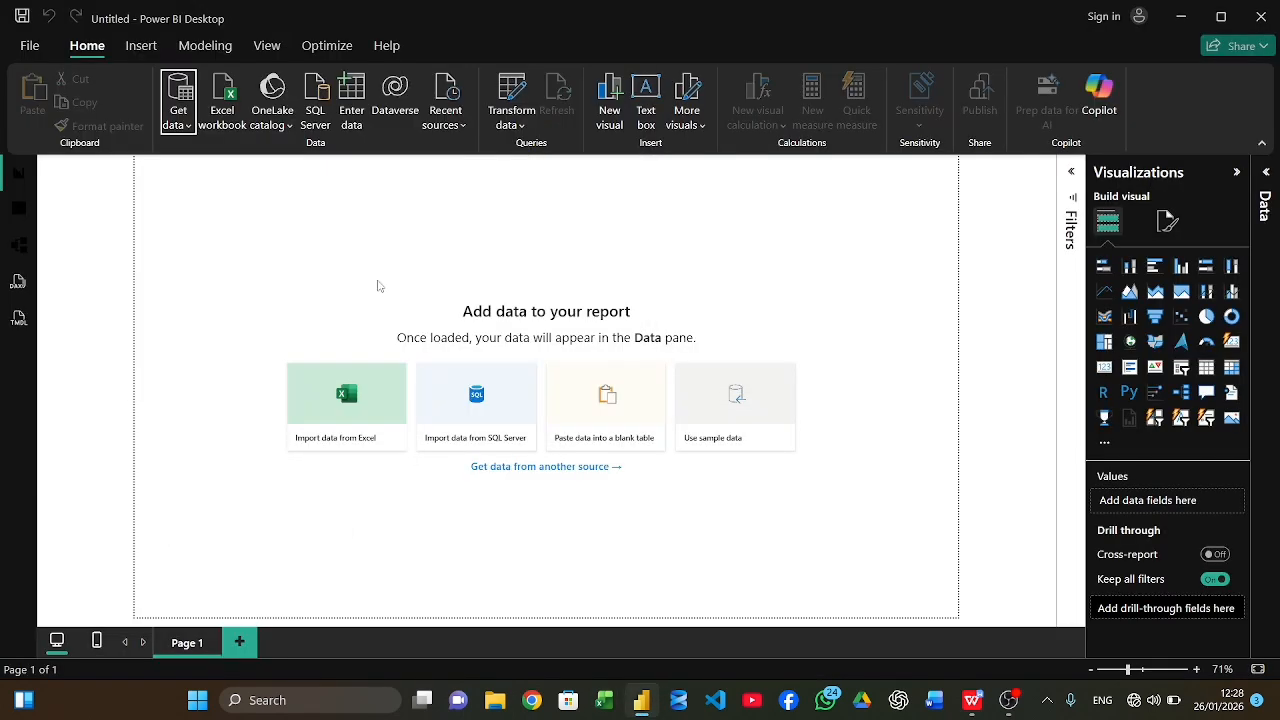
Preview the workbook's tables and load only Chocolate_Sales__2 into the report
click(372, 174)
drag(699, 587, 789, 592)
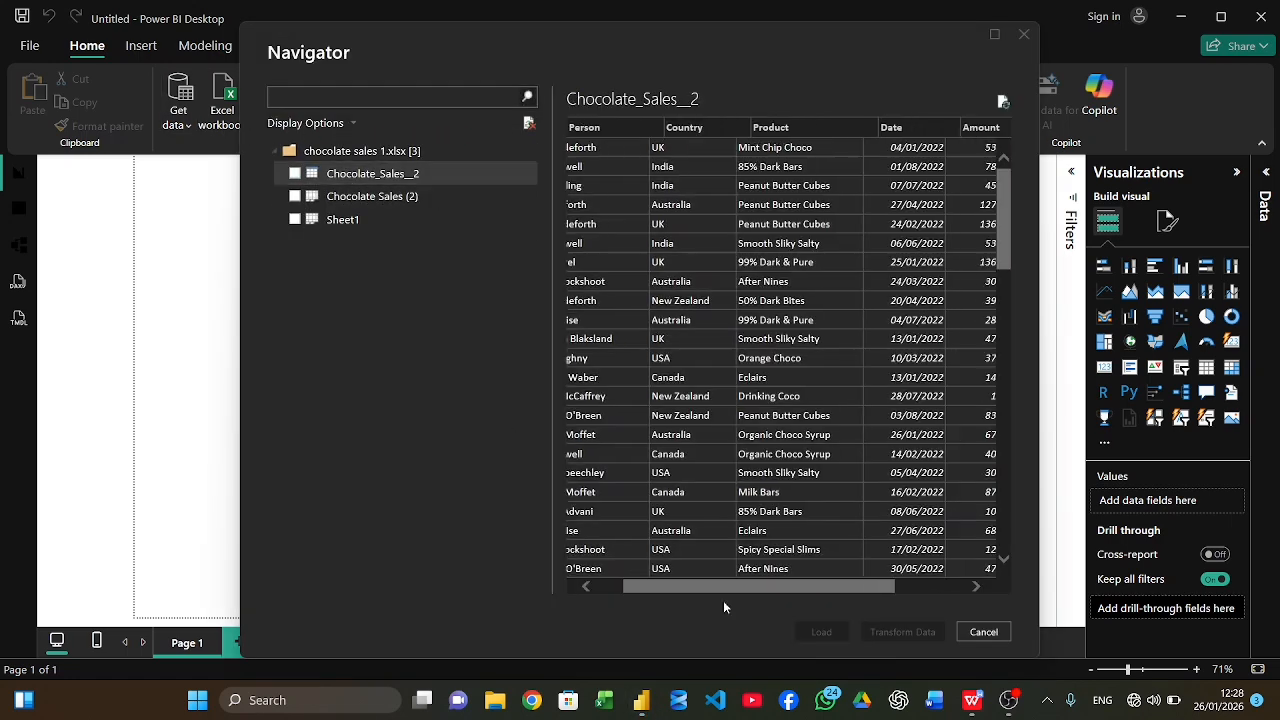
click(372, 197)
click(362, 175)
click(295, 174)
click(829, 633)
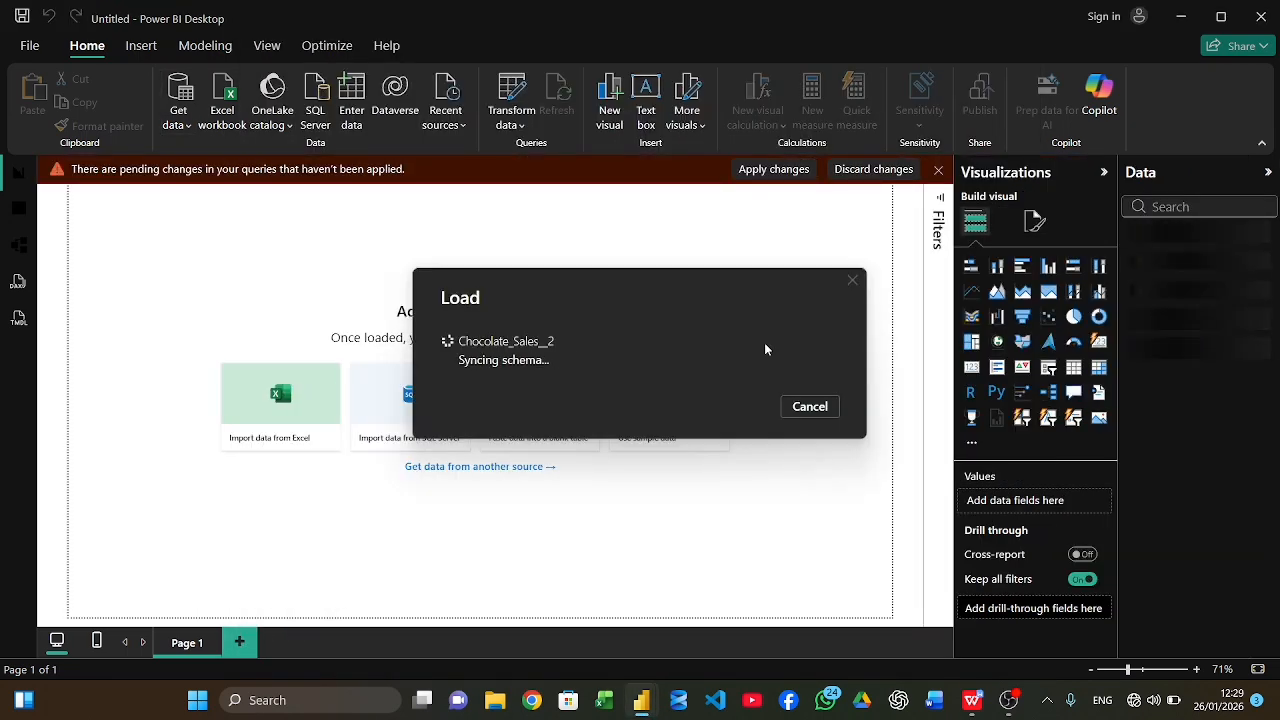
Add a text box with the centred title "chocolate sales" at font size 28
click(646, 101)
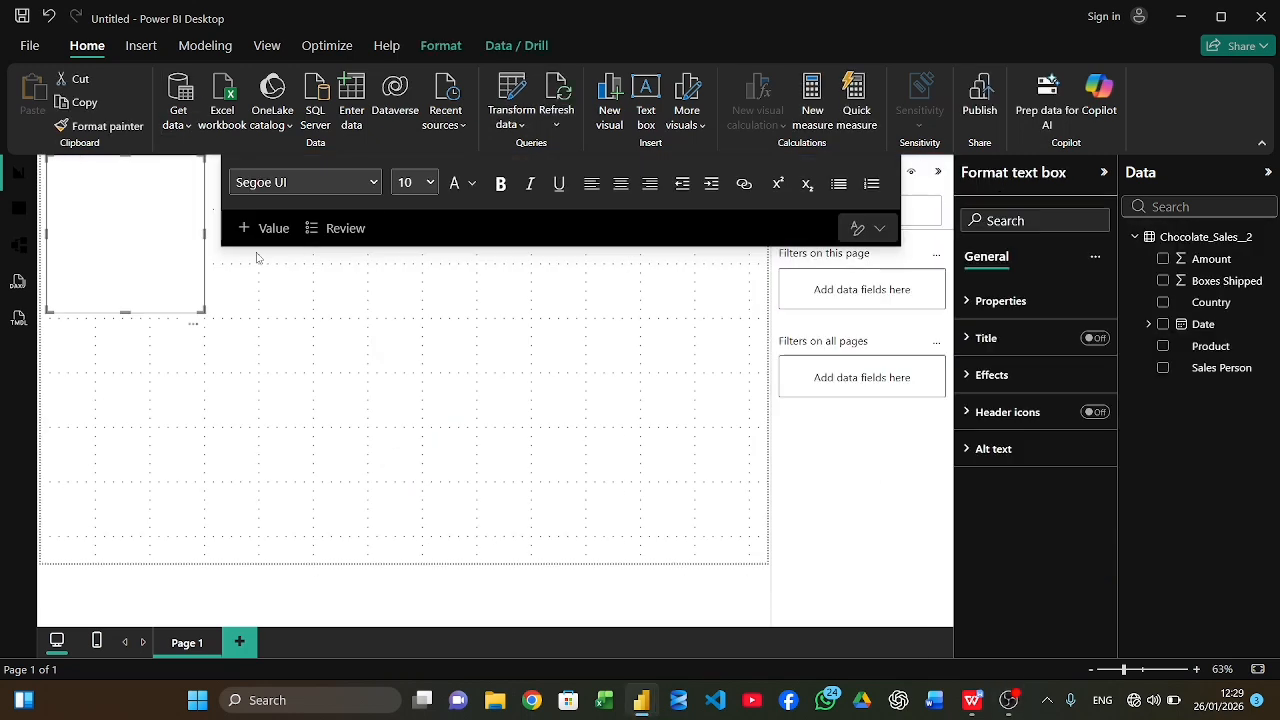
click(621, 184)
click(264, 228)
click(854, 560)
text(c)
key(BackSpace)
click(430, 182)
click(406, 475)
text(choclate)
key(BackSpace)
key(BackSpace)
key(BackSpace)
key(BackSpace)
text(olar)
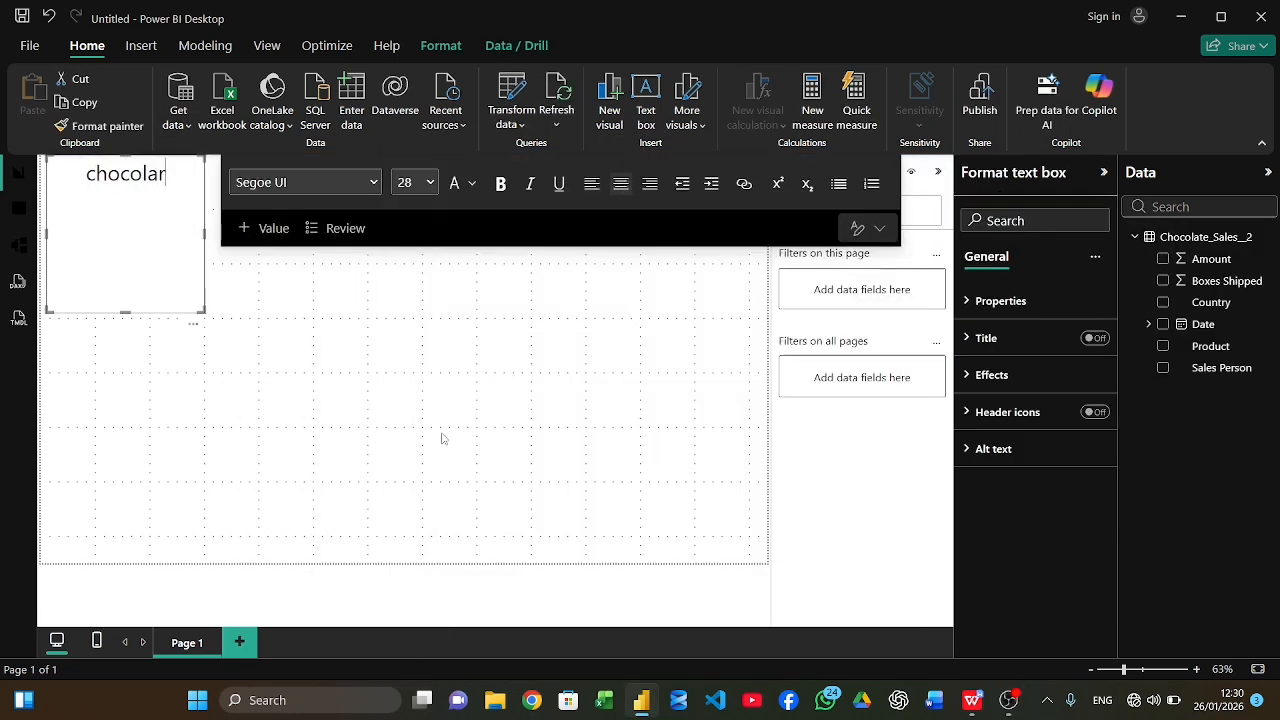
key(BackSpace)
text(te sales)
Stretch the title text box across the full page width and reduce its height to a narrow band
drag(204, 234, 768, 220)
drag(407, 313, 437, 200)
click(450, 400)
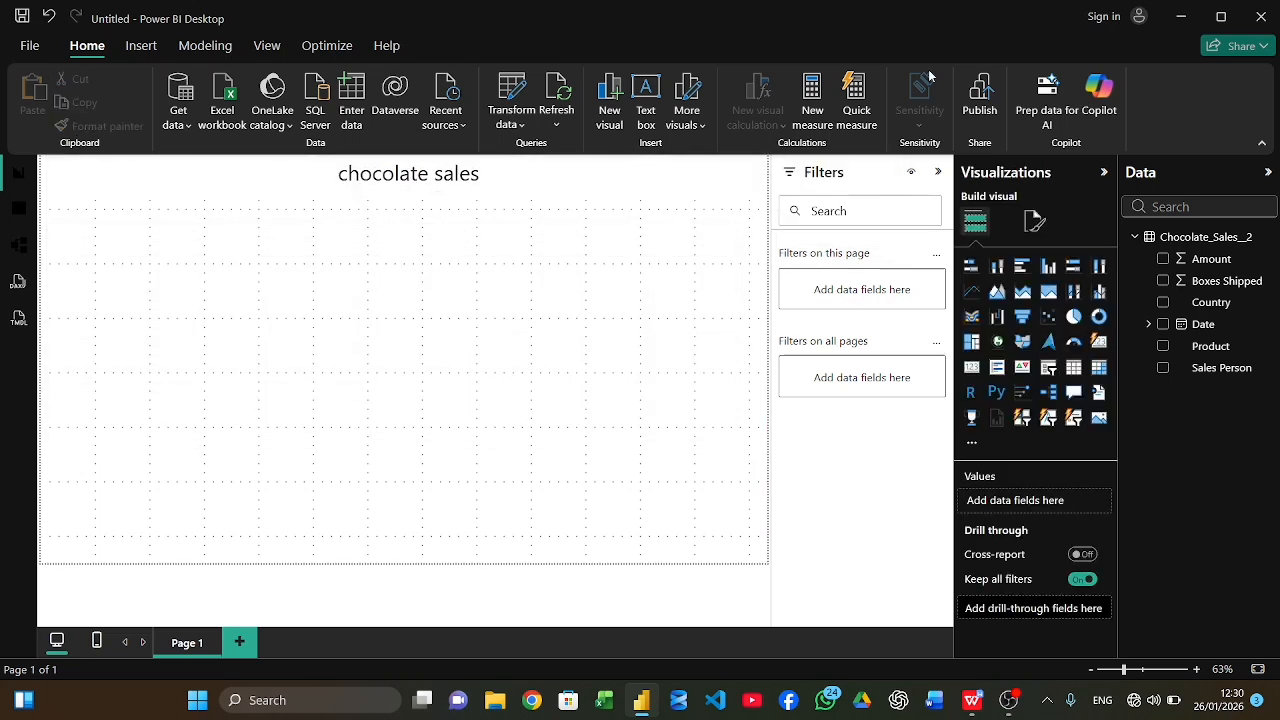
Create a line chart of Amount by Date below the title, filling a bit less than half the page width
click(938, 172)
click(1163, 324)
drag(868, 355, 416, 355)
click(971, 291)
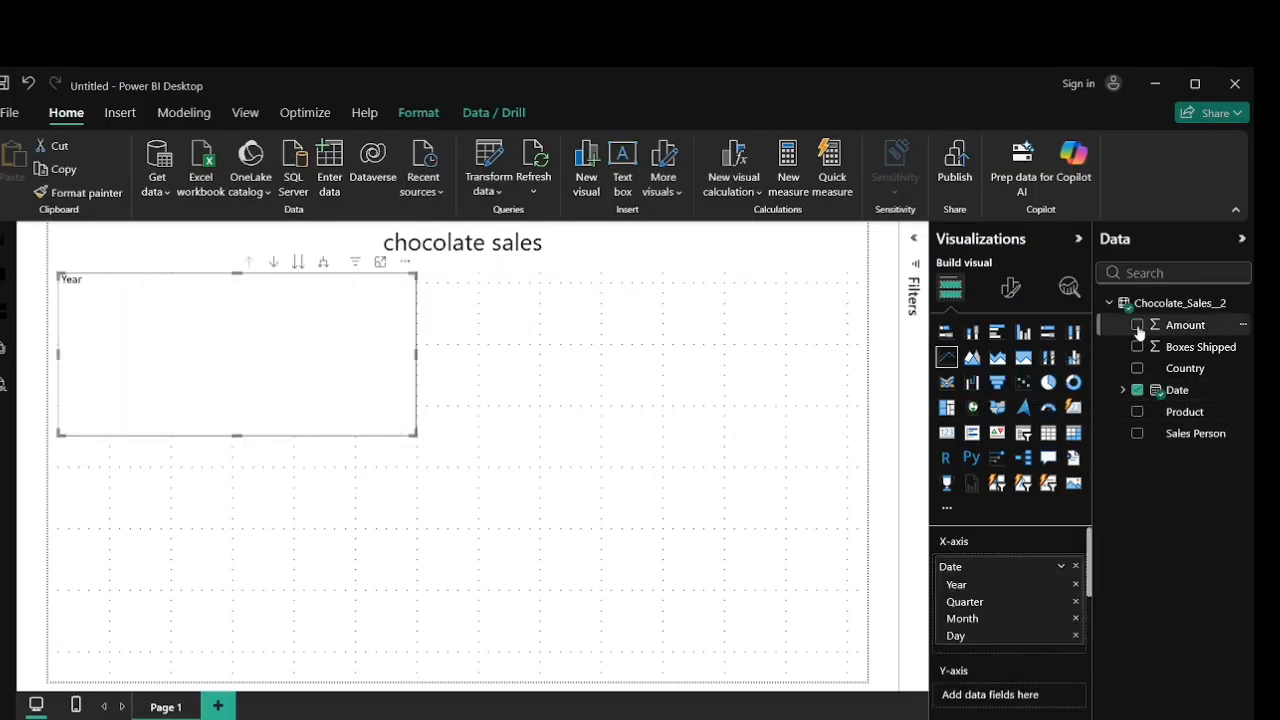
click(1137, 325)
Remove Year and Quarter from the line chart's date hierarchy so Amount is plotted by Month
click(1122, 390)
click(1136, 411)
click(1164, 433)
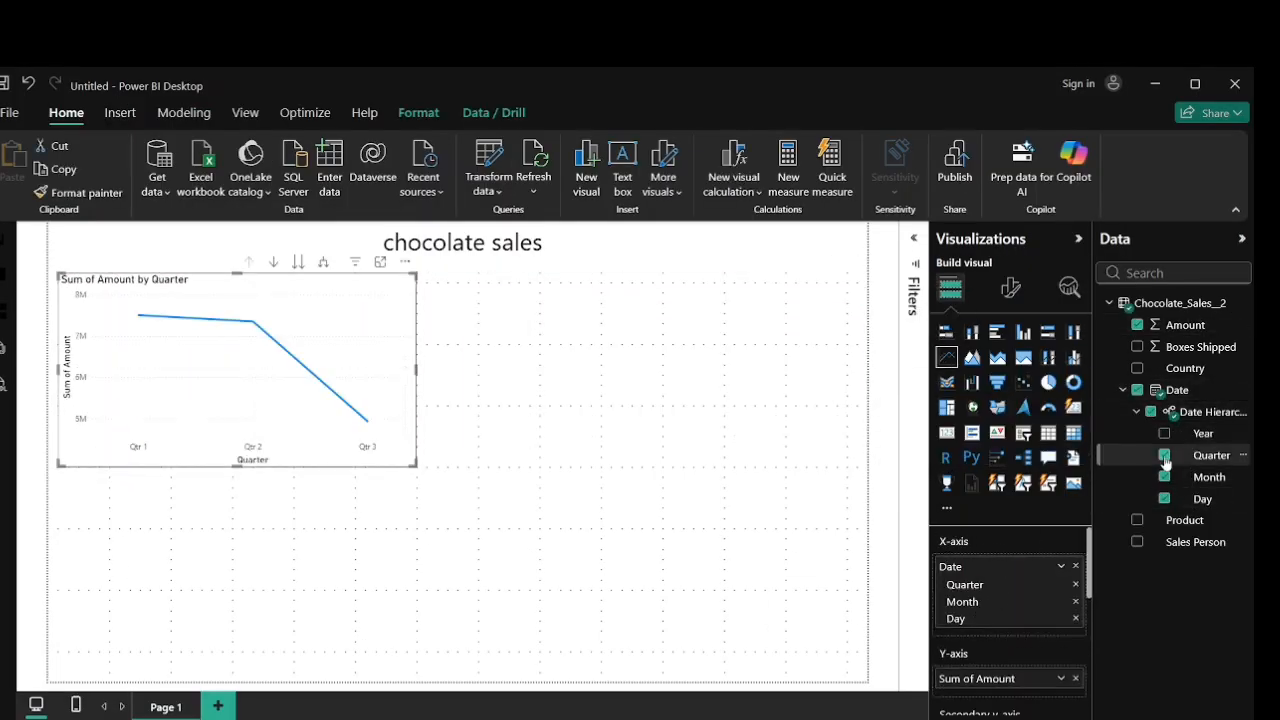
click(1164, 455)
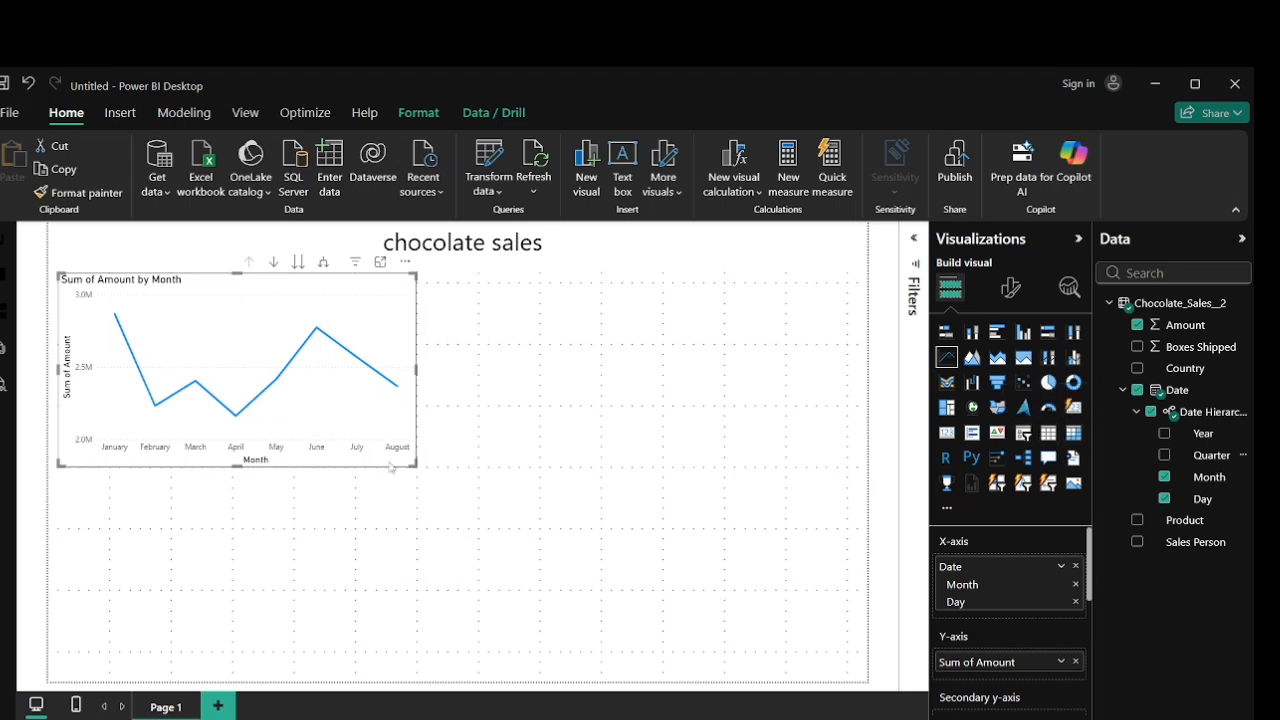
Turn on data labels for the line chart and hide its y-axis and x-axis title
click(1010, 288)
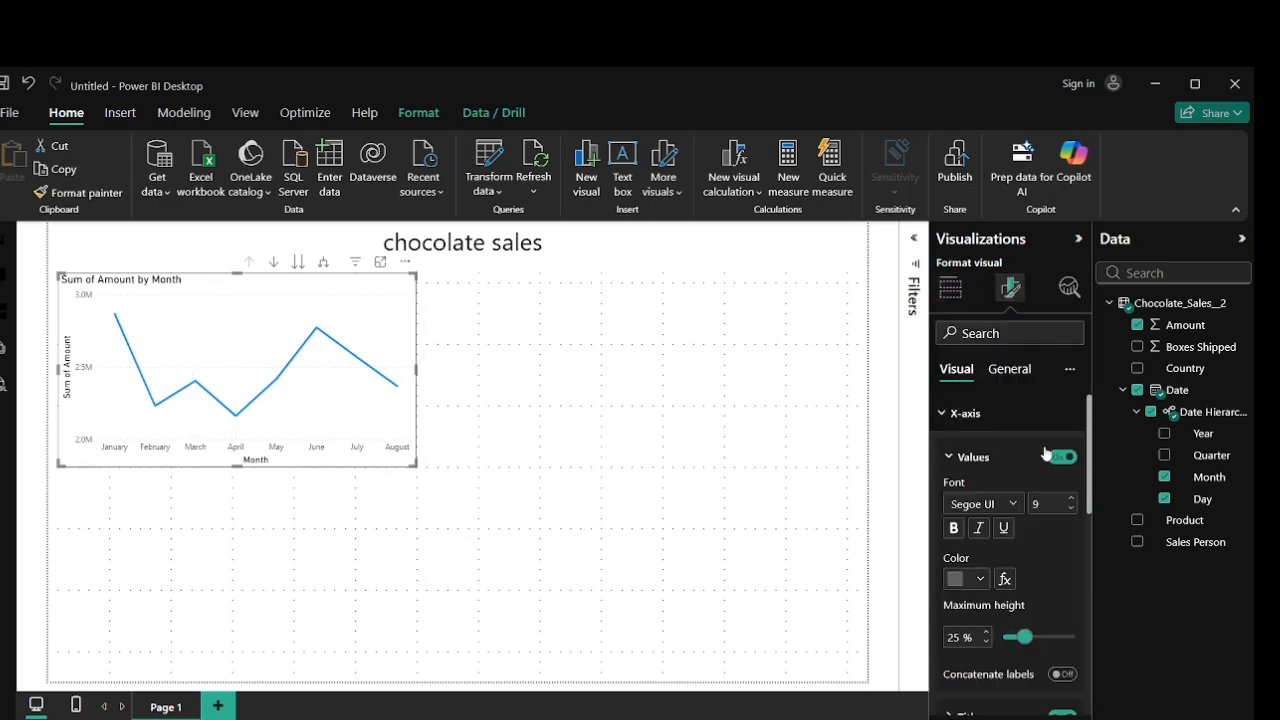
scroll(1045, 480, down, 10)
click(1069, 623)
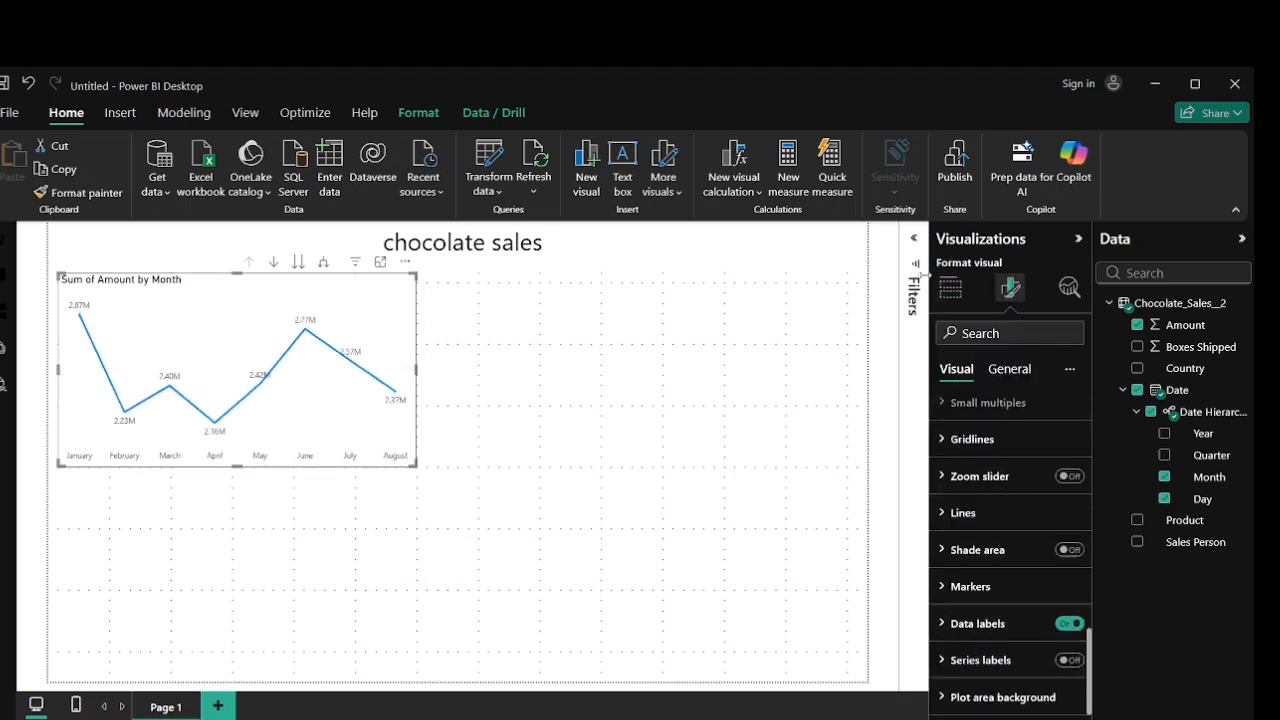
Add a slicer on Year and shrink it to a small box in the page's upper-right area
click(610, 440)
click(1023, 432)
click(1164, 433)
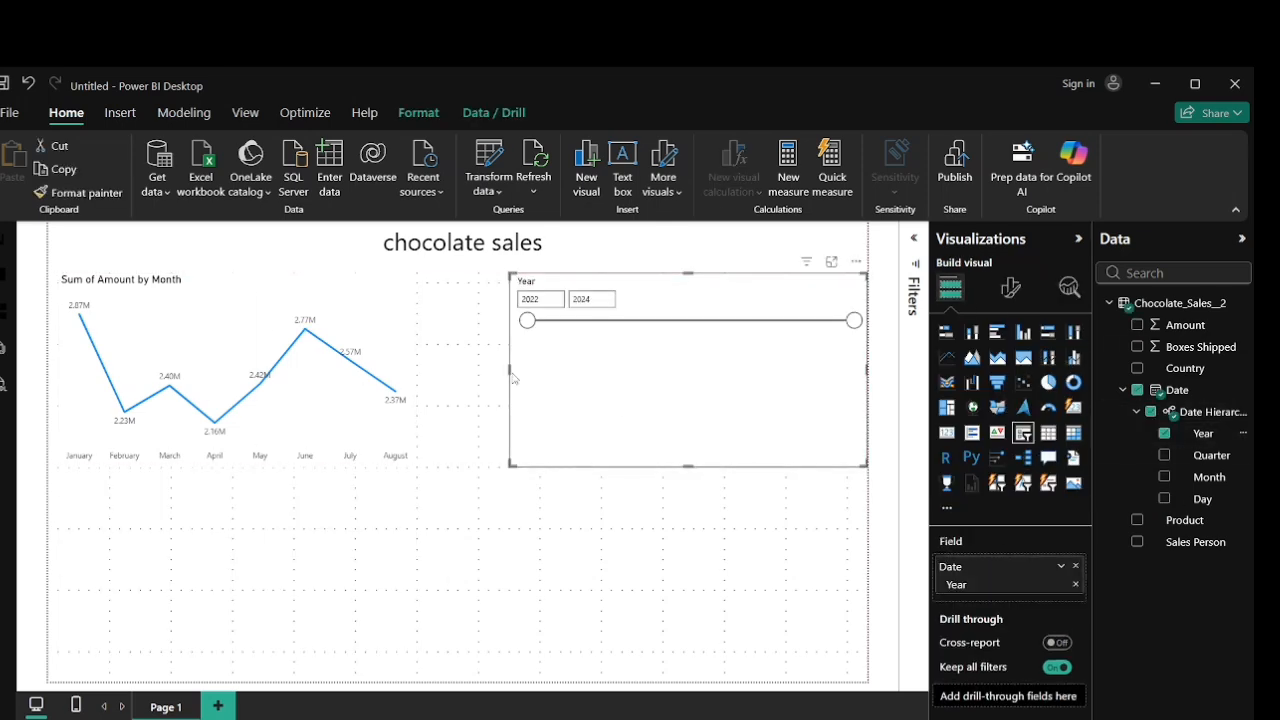
drag(510, 371, 797, 371)
drag(832, 466, 832, 374)
drag(813, 340, 745, 324)
Set the Year slicer's end value to 2023
double_click(837, 317)
key(BackSpace)
text(2023)
key(Return)
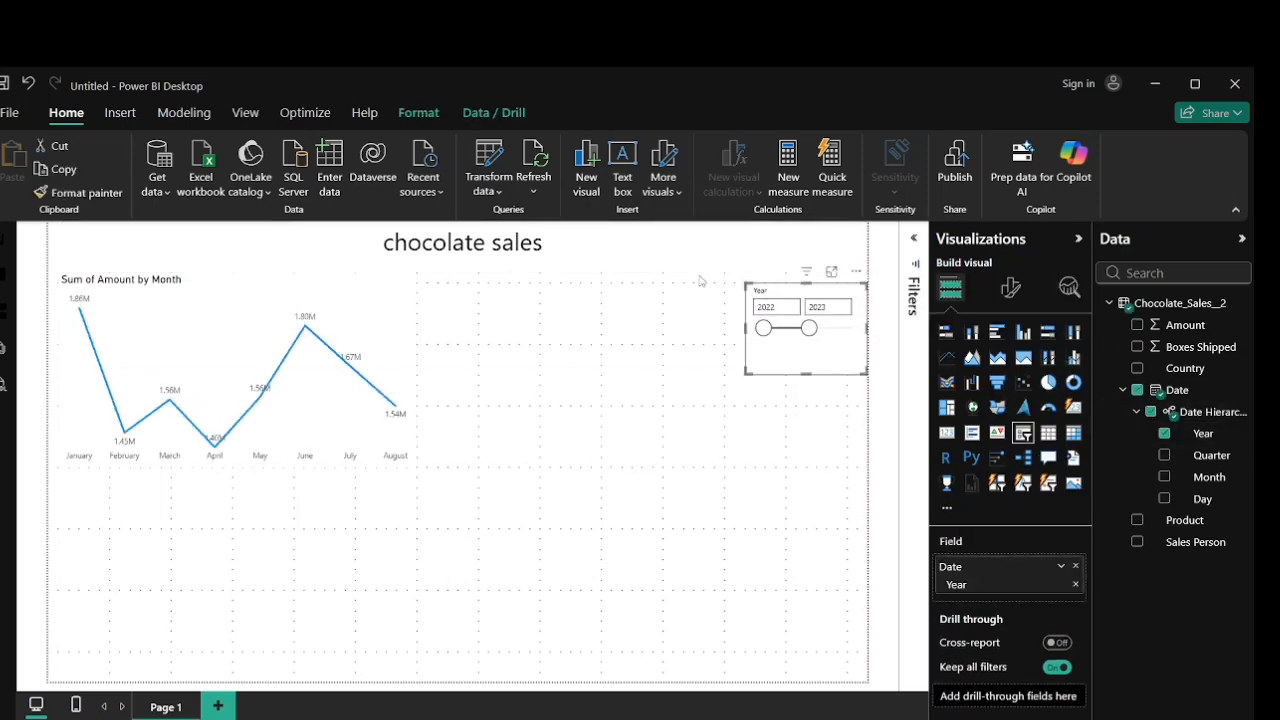
Align the line chart with the page's left edge and add a slightly widened stacked column chart of Amount by Country below it
drag(240, 330, 230, 340)
click(771, 548)
click(1139, 369)
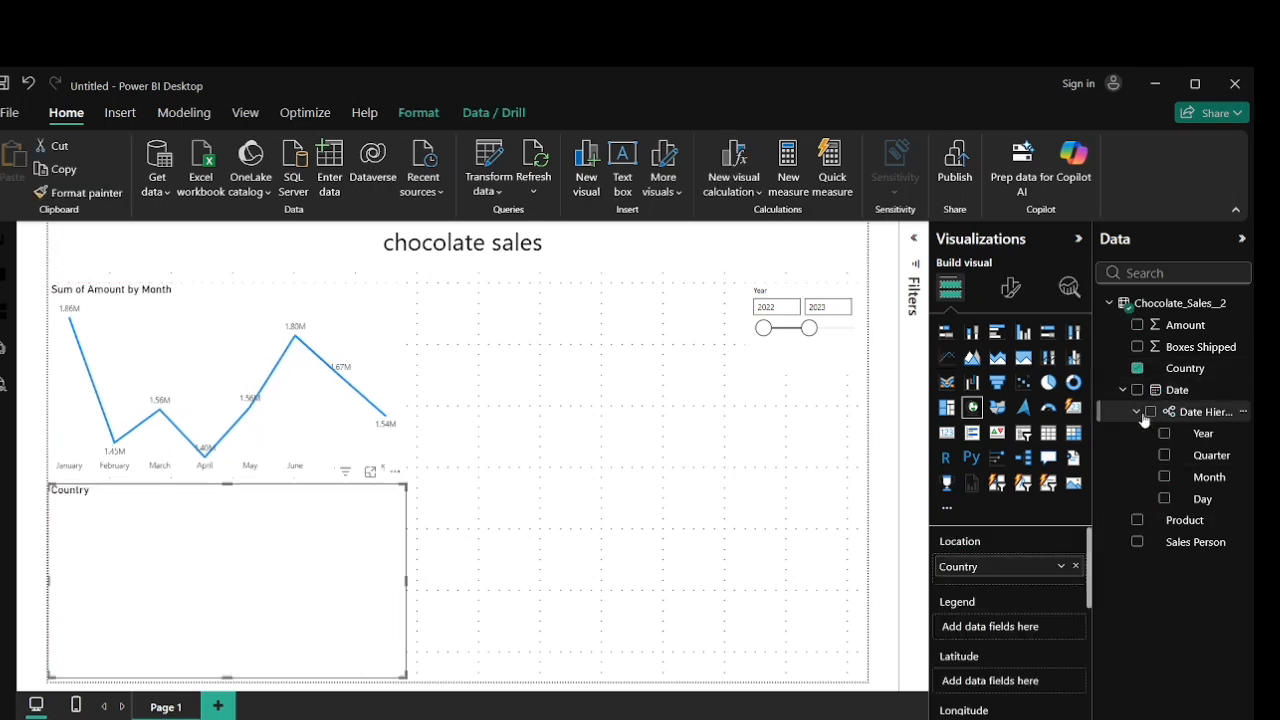
click(1123, 390)
click(1137, 325)
click(972, 332)
drag(407, 582, 427, 584)
drag(60, 502, 28, 507)
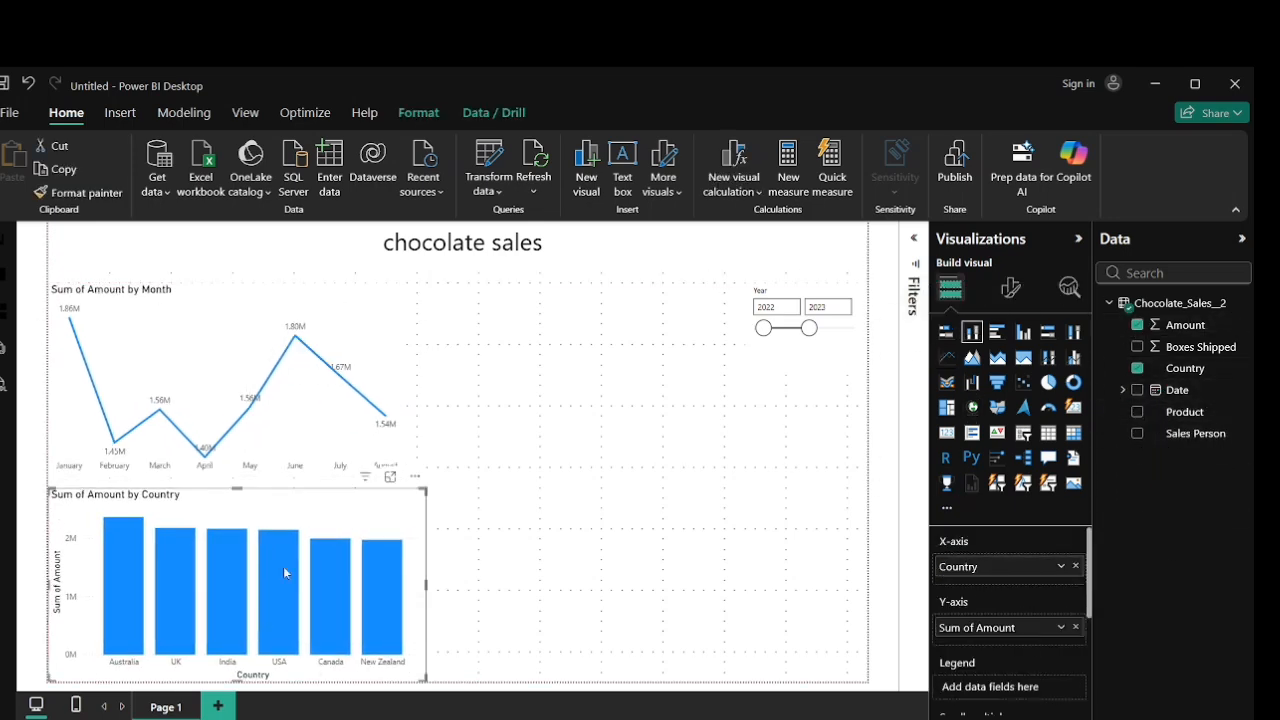
Hide the y-axis values and y-axis title of the column chart by country
click(1011, 288)
click(966, 451)
scroll(1017, 531, down, 1)
scroll(1040, 607, up, 1)
click(1059, 683)
scroll(1032, 590, down, 2)
click(1060, 543)
Hide the x-axis title of the column chart by country and turn on its data labels
click(966, 409)
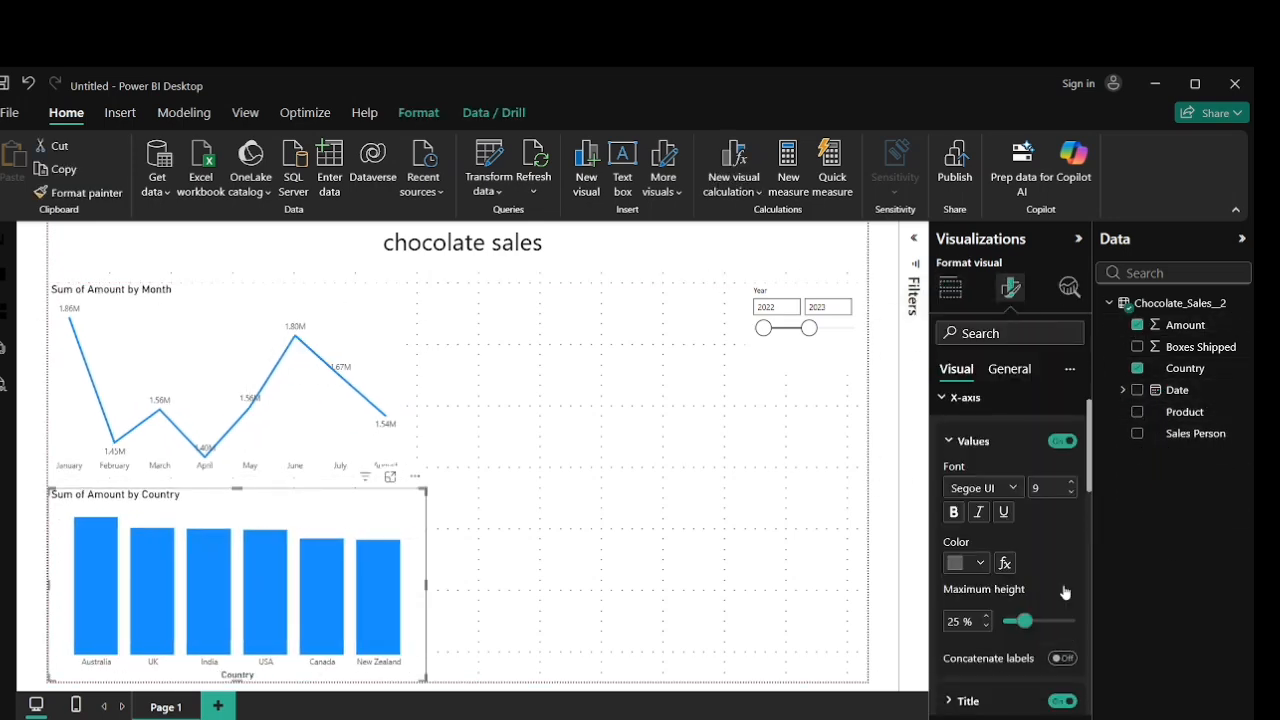
scroll(1065, 593, down, 1)
click(1065, 596)
scroll(1068, 600, down, 3)
click(1073, 624)
Show data labels on the column chart by country and set the Year slicer's end value to 2024
scroll(950, 590, up, 1)
scroll(990, 596, down, 1)
click(998, 597)
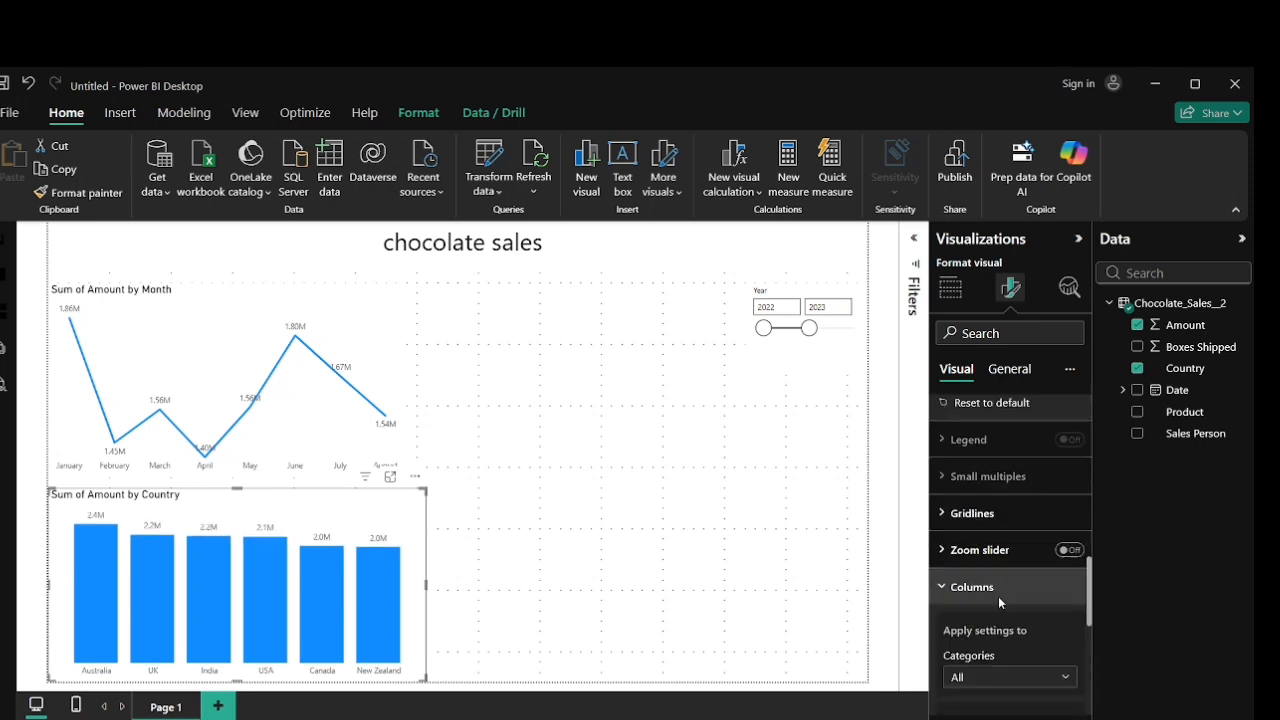
scroll(1005, 620, down, 3)
click(1070, 663)
click(783, 491)
drag(809, 328, 856, 328)
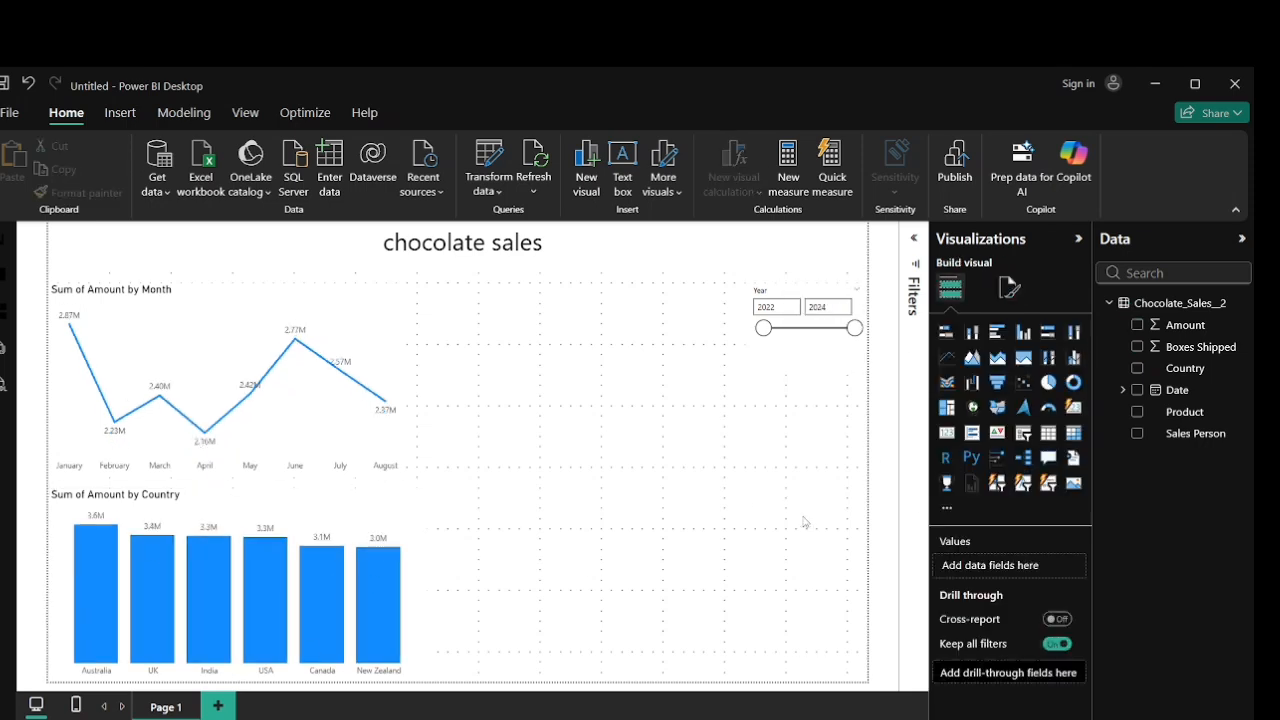
Add a stacked bar chart of Amount by Product and make it narrower beside the line chart
click(1140, 411)
click(1137, 325)
click(946, 332)
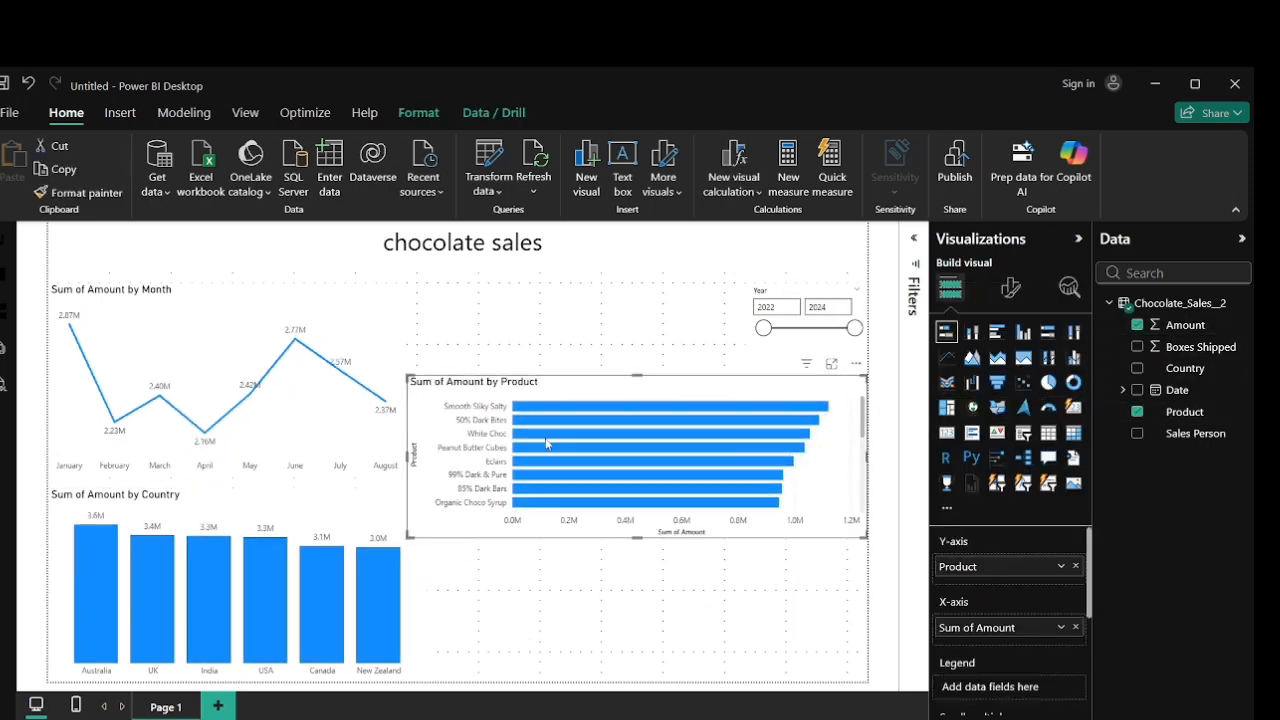
drag(866, 377, 700, 322)
Filter the product bar chart to the top 5 products by Sum of Amount
click(913, 290)
click(830, 360)
click(838, 421)
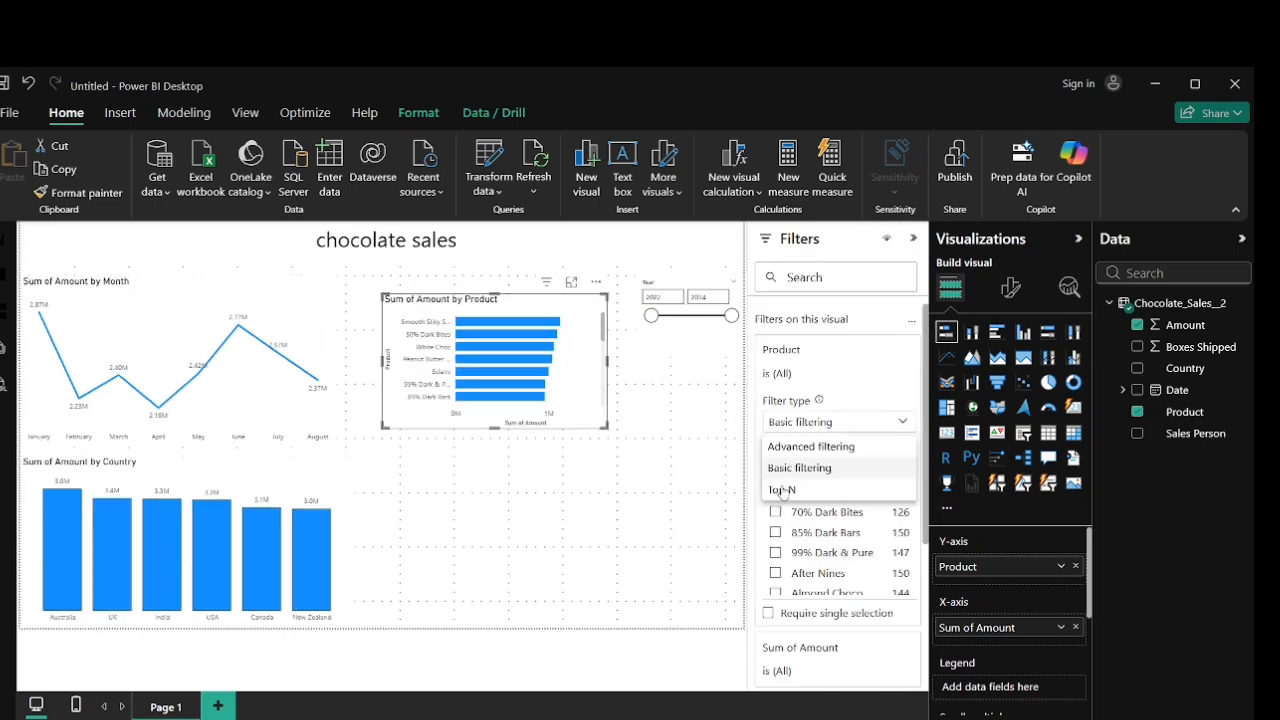
click(783, 491)
click(875, 469)
text(5)
drag(1185, 325, 835, 516)
click(889, 542)
Place the product bar chart at the page's bottom edge beside the country chart and make it taller and wider
drag(574, 517, 554, 581)
drag(484, 495, 484, 467)
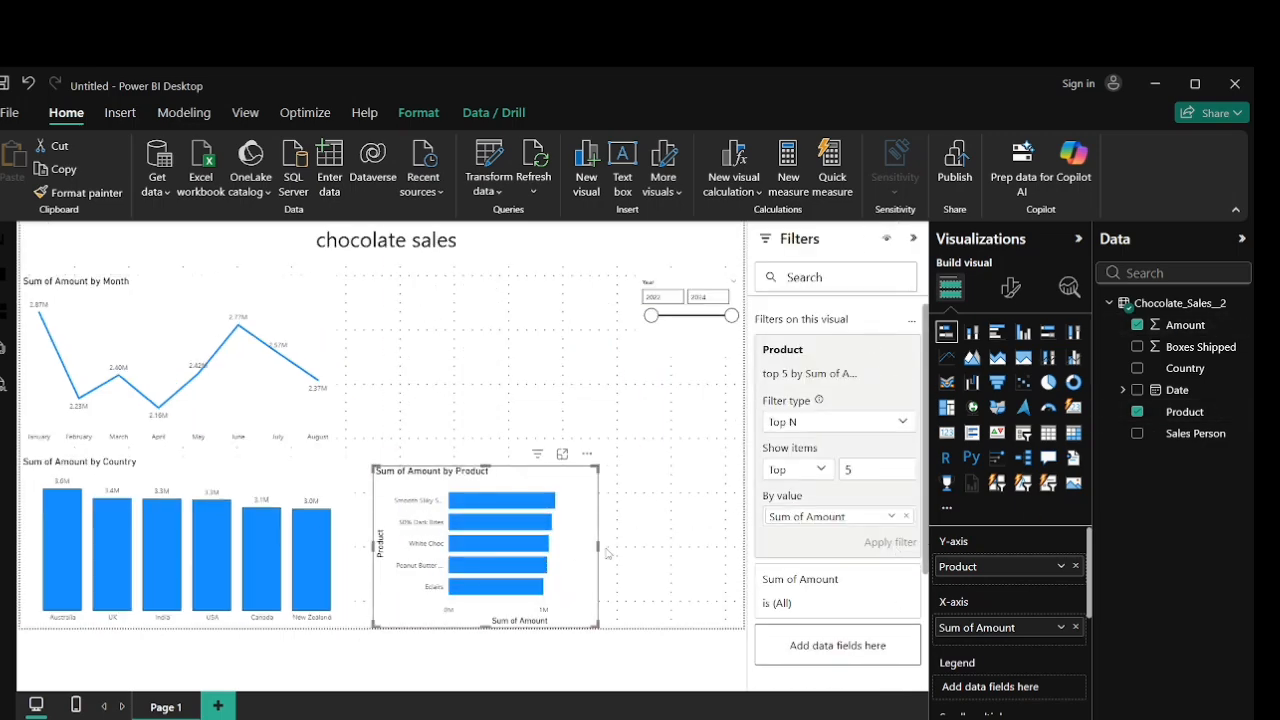
drag(598, 548, 661, 548)
Hide the product bar chart's axis titles and x-axis values, show its data labels, and widen it to the page's right edge
click(913, 239)
click(1010, 288)
click(965, 413)
scroll(987, 503, down, 10)
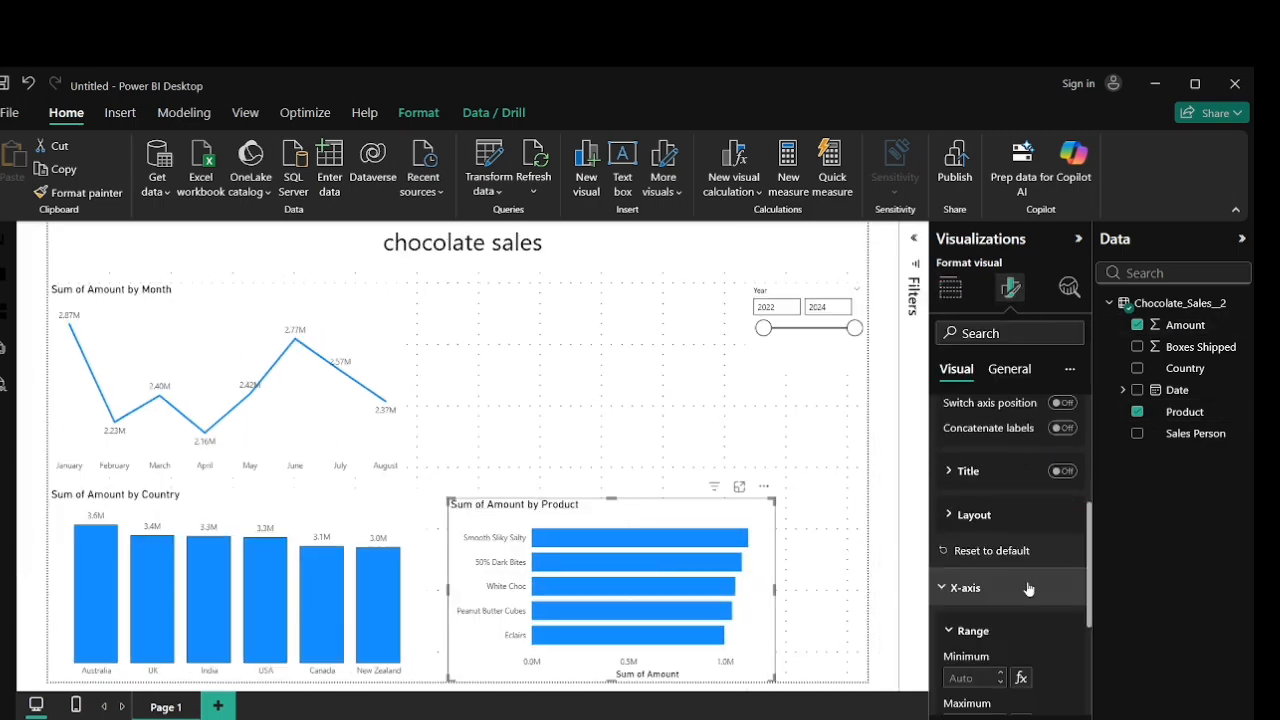
drag(855, 592, 868, 592)
click(700, 410)
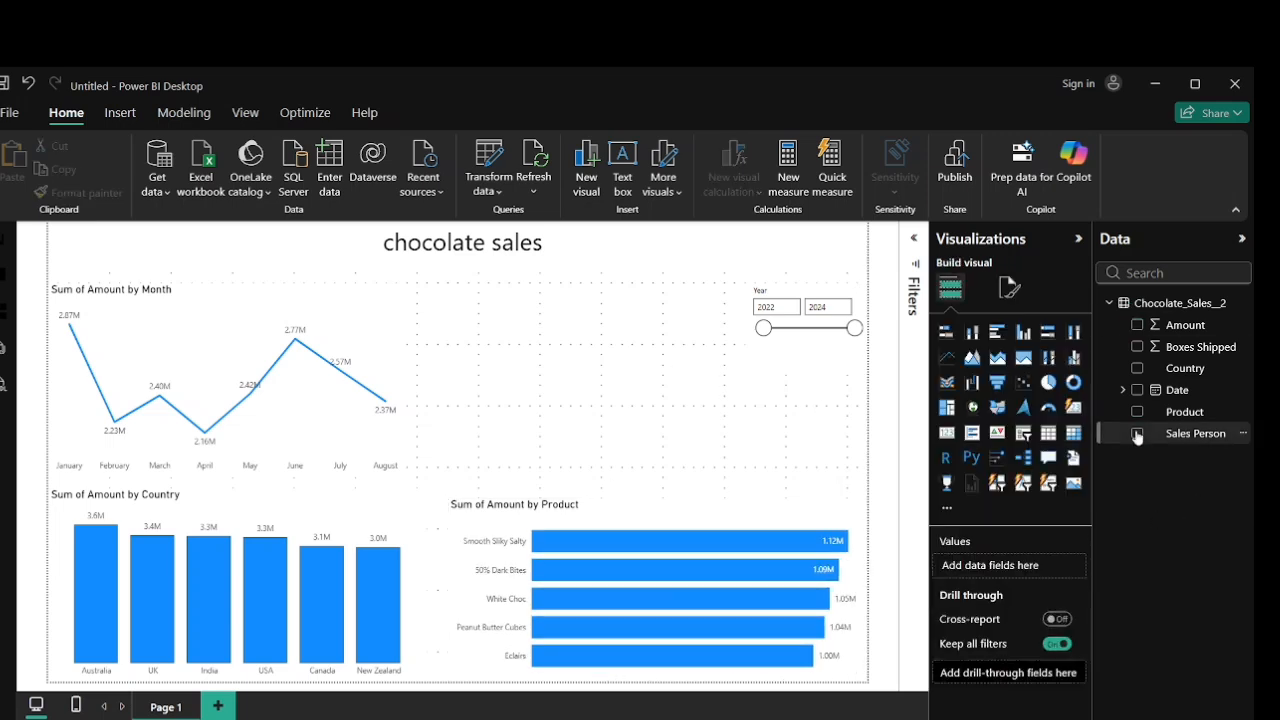
Add a stacked column chart of Amount by Sales Person in the empty area of the page
click(1137, 434)
click(1137, 325)
scroll(654, 409, down, 2)
scroll(654, 409, up, 2)
click(974, 333)
Filter the sales person chart to the top 3 sales persons by Sum of Amount
click(914, 239)
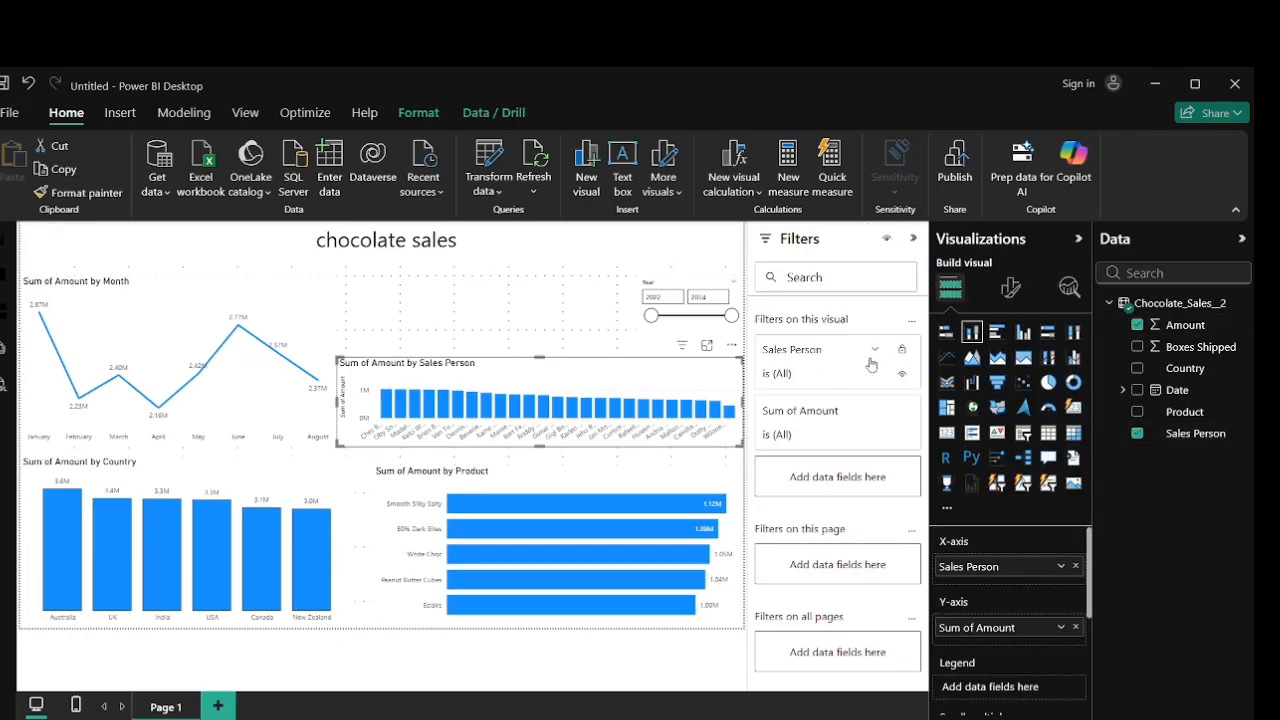
click(875, 350)
click(838, 422)
click(800, 478)
click(877, 470)
text(3)
drag(1185, 325, 838, 517)
click(890, 543)
Convert the sales person chart to a pie chart without a legend, with detail labels showing category, value and percentage
click(1049, 382)
click(913, 239)
click(1011, 288)
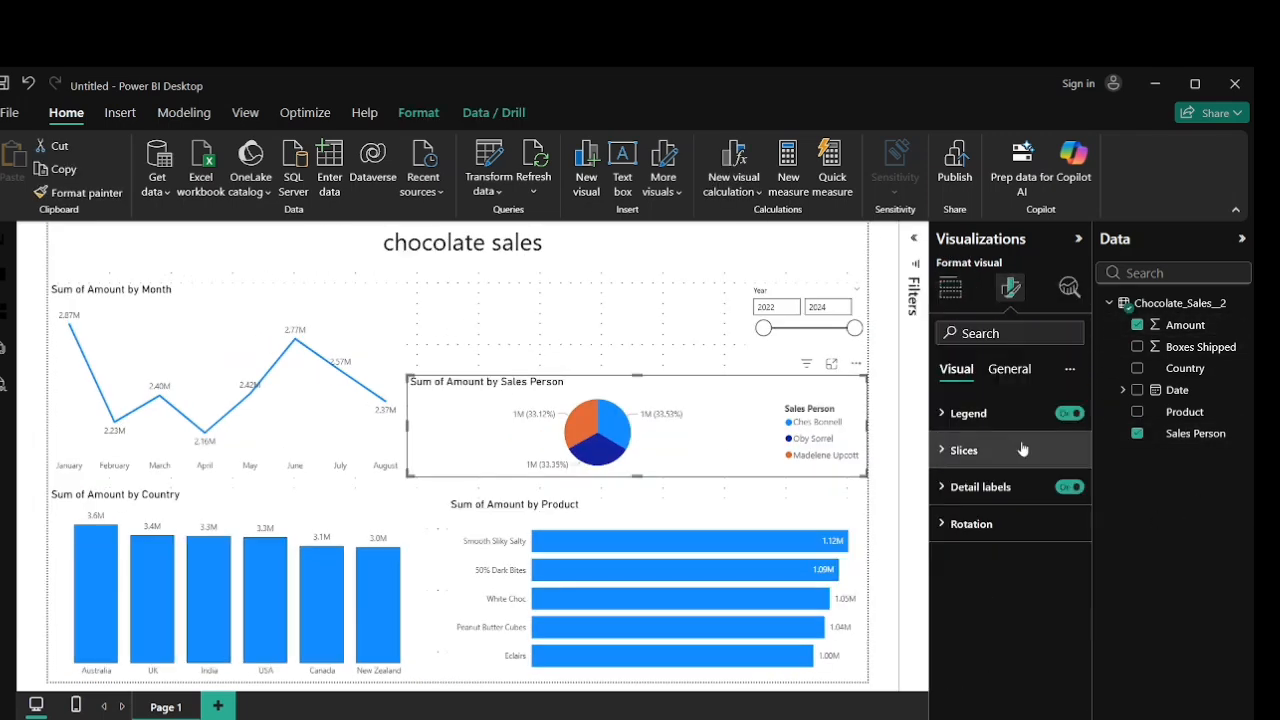
click(1070, 413)
click(980, 486)
click(1014, 650)
click(970, 628)
Narrow the sales person pie chart and place it between the line chart and the Year slicer
drag(867, 427, 693, 427)
drag(672, 457, 692, 361)
mouse_move(712, 330)
mouse_down()
mouse_move(747, 322)
mouse_move(735, 330)
mouse_up()
click(631, 437)
Add a card for Boxes Shipped and a second card for Amount with its field renamed Revenue
click(1137, 346)
click(947, 433)
click(806, 433)
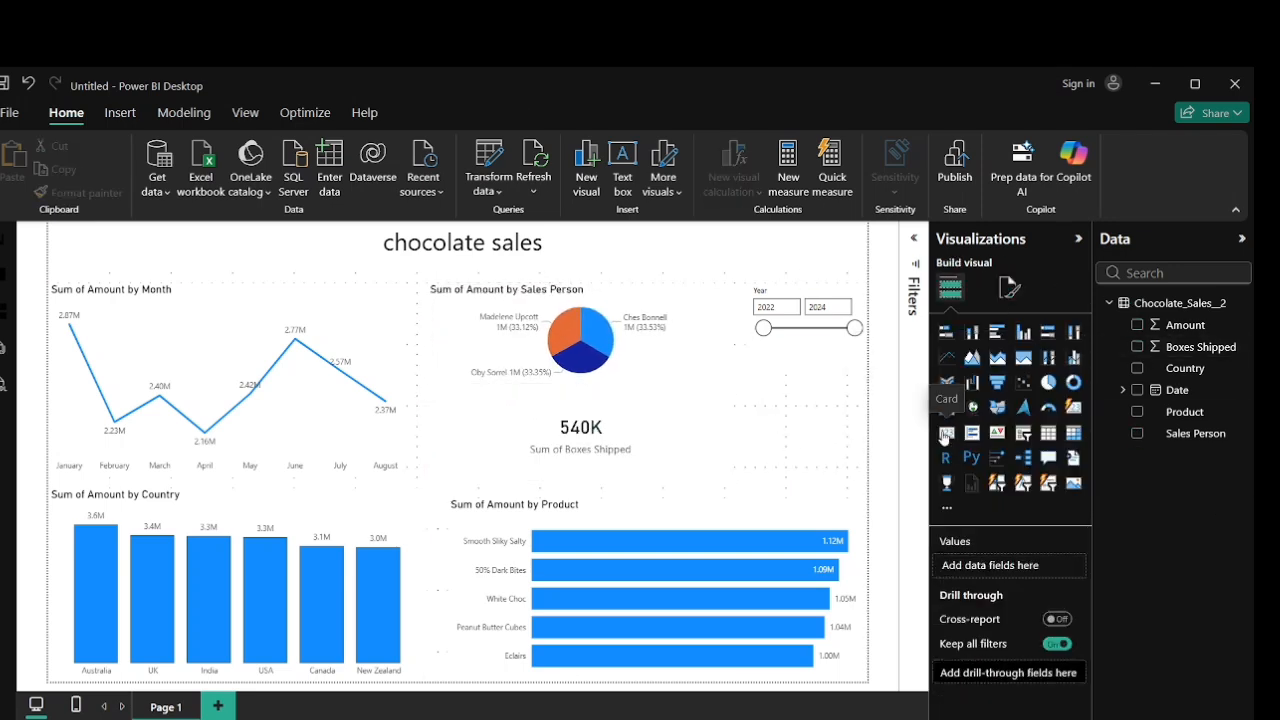
click(947, 433)
drag(1185, 325, 1038, 573)
text(nue)
key(Return)
Narrow the Boxes Shipped card, move the pie chart down, and place the Revenue and Boxes Shipped cards side by side above it
click(700, 440)
drag(734, 433, 562, 433)
drag(546, 427, 700, 423)
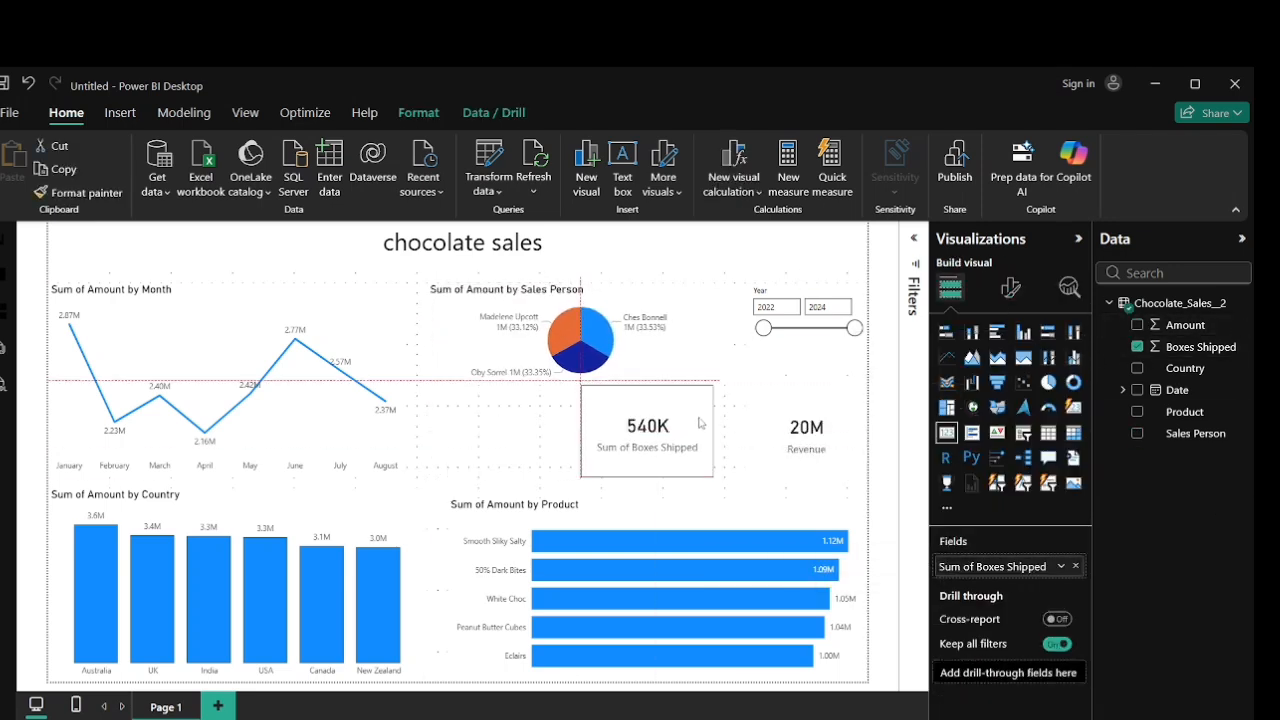
drag(670, 340, 650, 484)
drag(637, 403, 656, 303)
drag(780, 449, 473, 358)
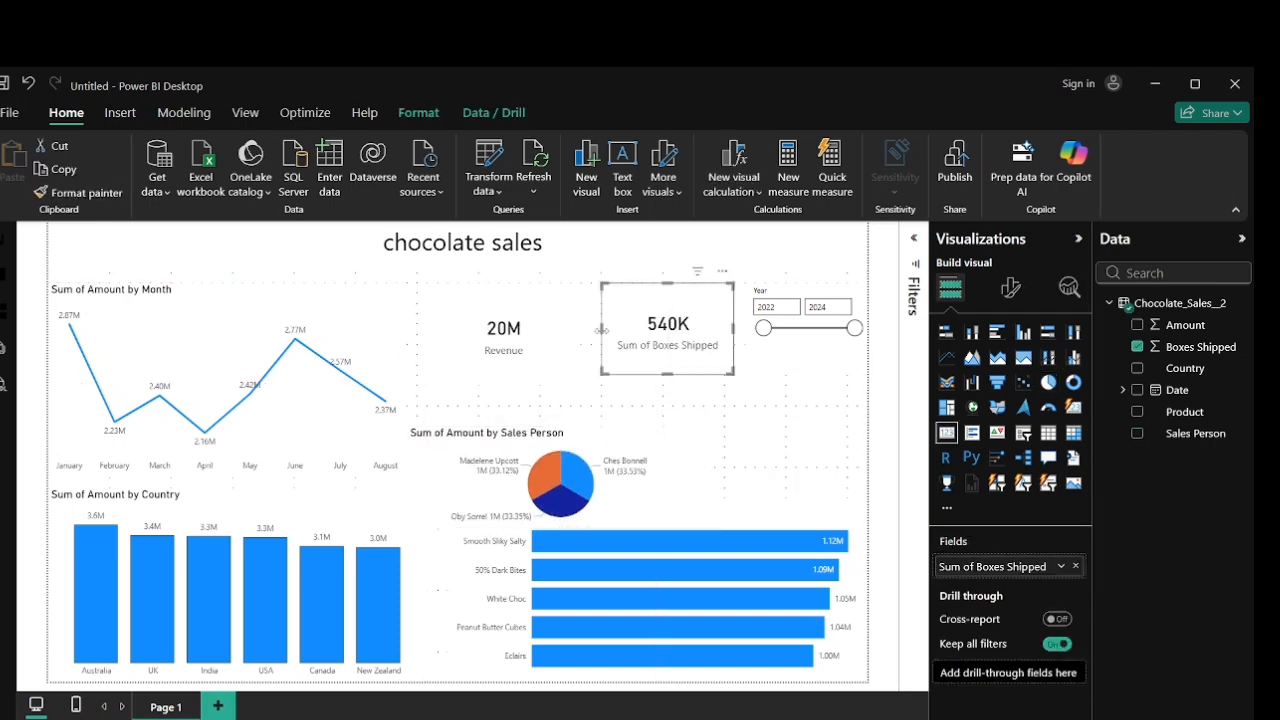
Extend the Year slicer down to the product chart and fit the pie chart between the cards and the product chart
click(800, 366)
drag(806, 375, 806, 499)
drag(637, 478, 657, 449)
drag(580, 499, 580, 488)
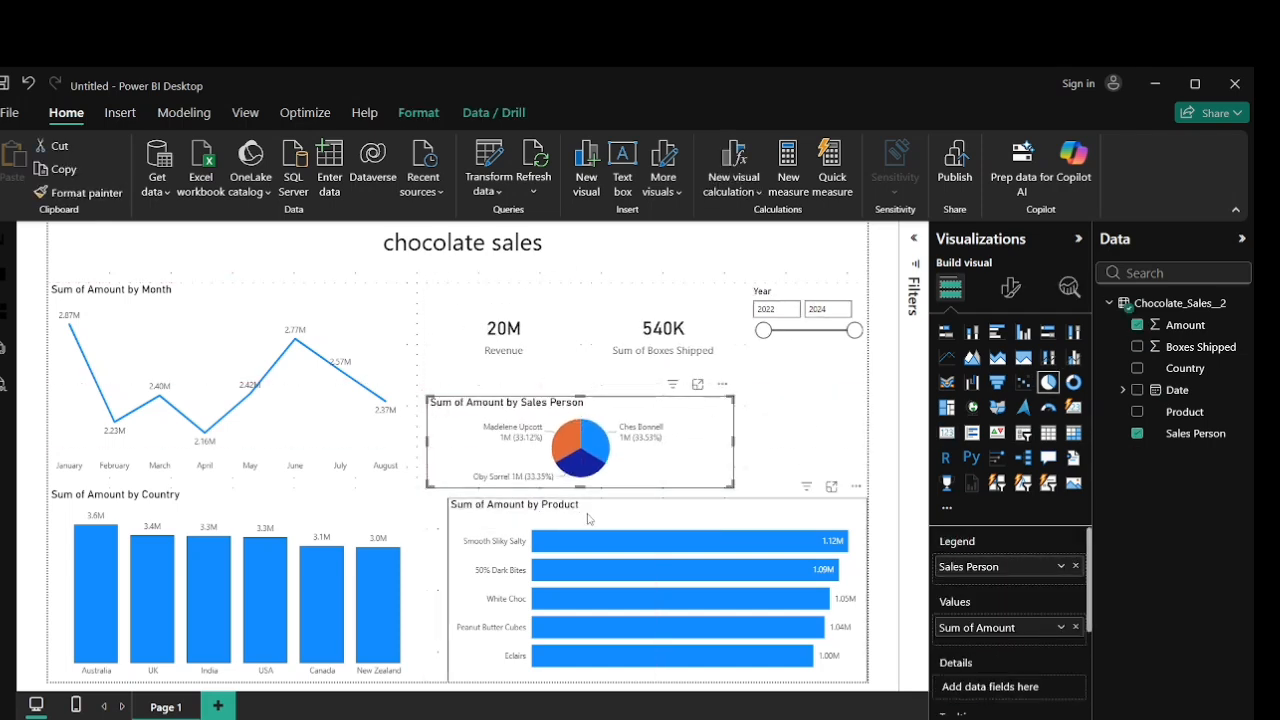
Increase the font size of the Year slicer's values
click(120, 113)
click(806, 400)
click(1010, 287)
click(984, 525)
click(966, 487)
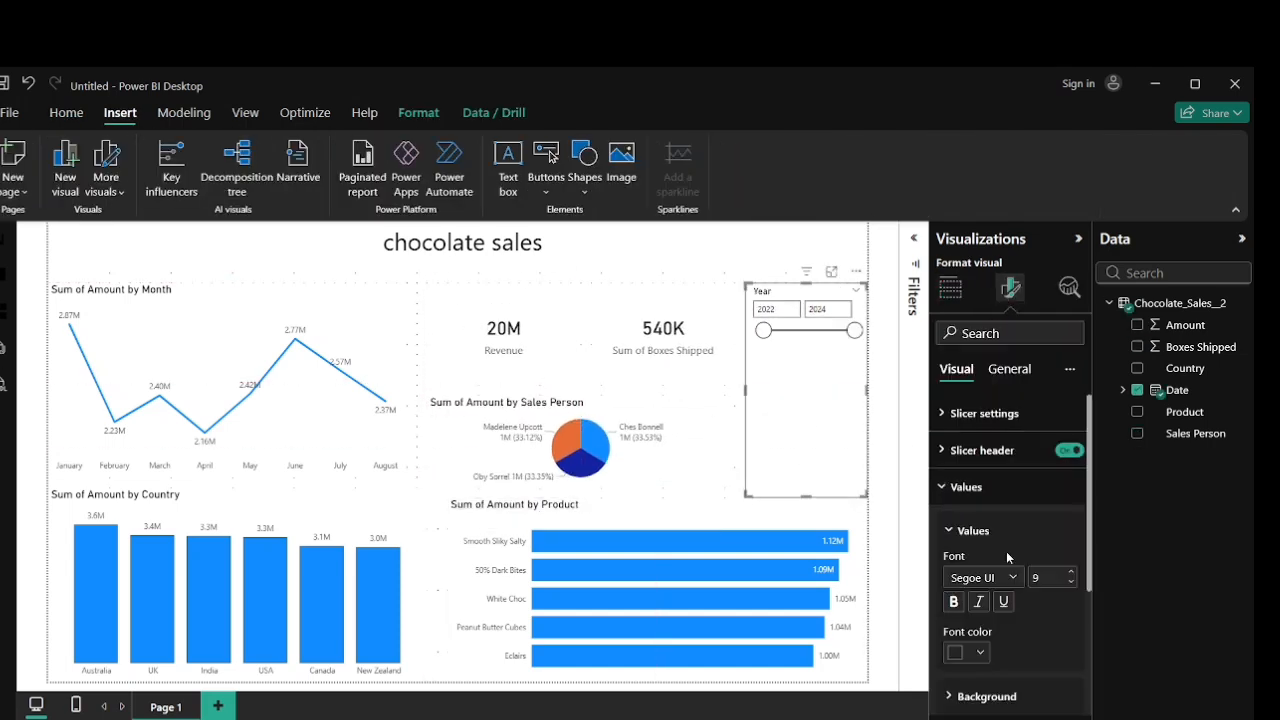
click(1072, 573)
Try the Year slicer with its header hidden
scroll(994, 528, down, 2)
scroll(994, 528, up, 2)
click(1073, 451)
click(1073, 451)
Try the Tile style for the Year slicer
click(984, 413)
click(1010, 504)
click(1000, 558)
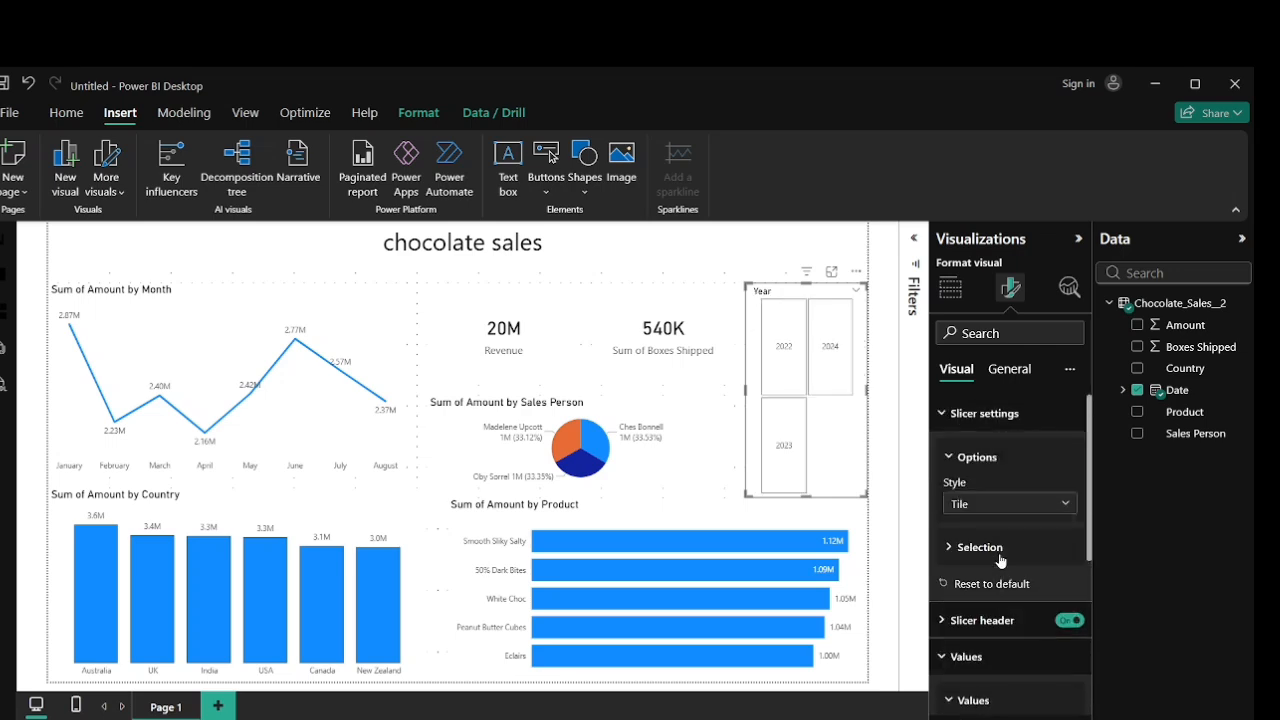
Switch the Year slicer to the Vertical list style and select 2023 in it
click(993, 508)
click(985, 526)
click(776, 327)
Try the Between and Dropdown styles for the Year slicer and return it to Vertical list
click(1000, 505)
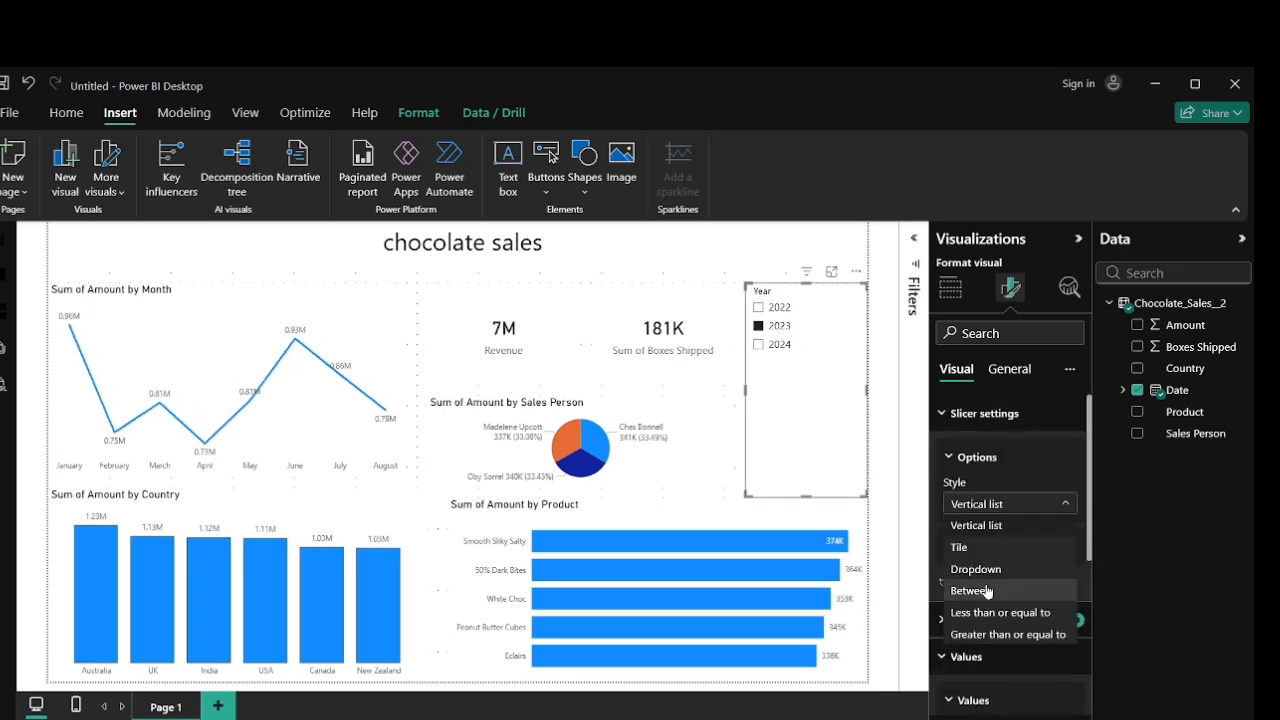
click(988, 591)
click(1000, 505)
click(985, 569)
click(1000, 506)
click(998, 526)
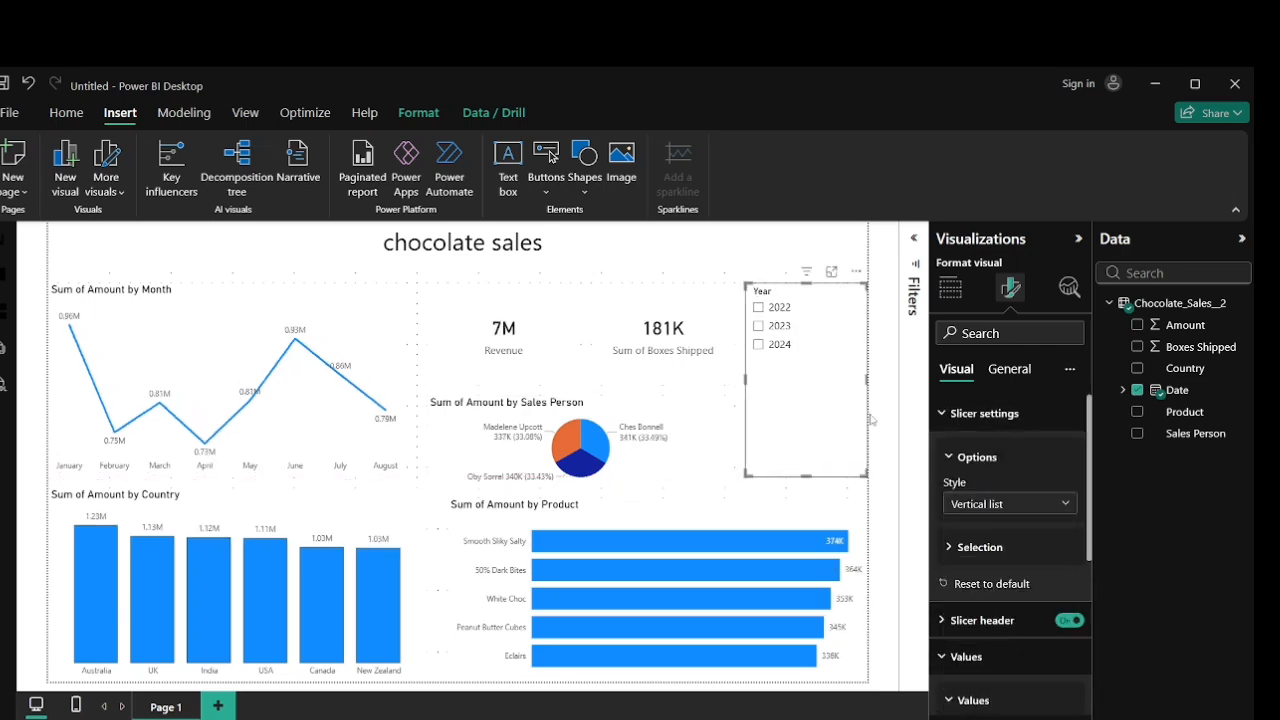
Open the full gallery of report themes
click(245, 113)
click(414, 168)
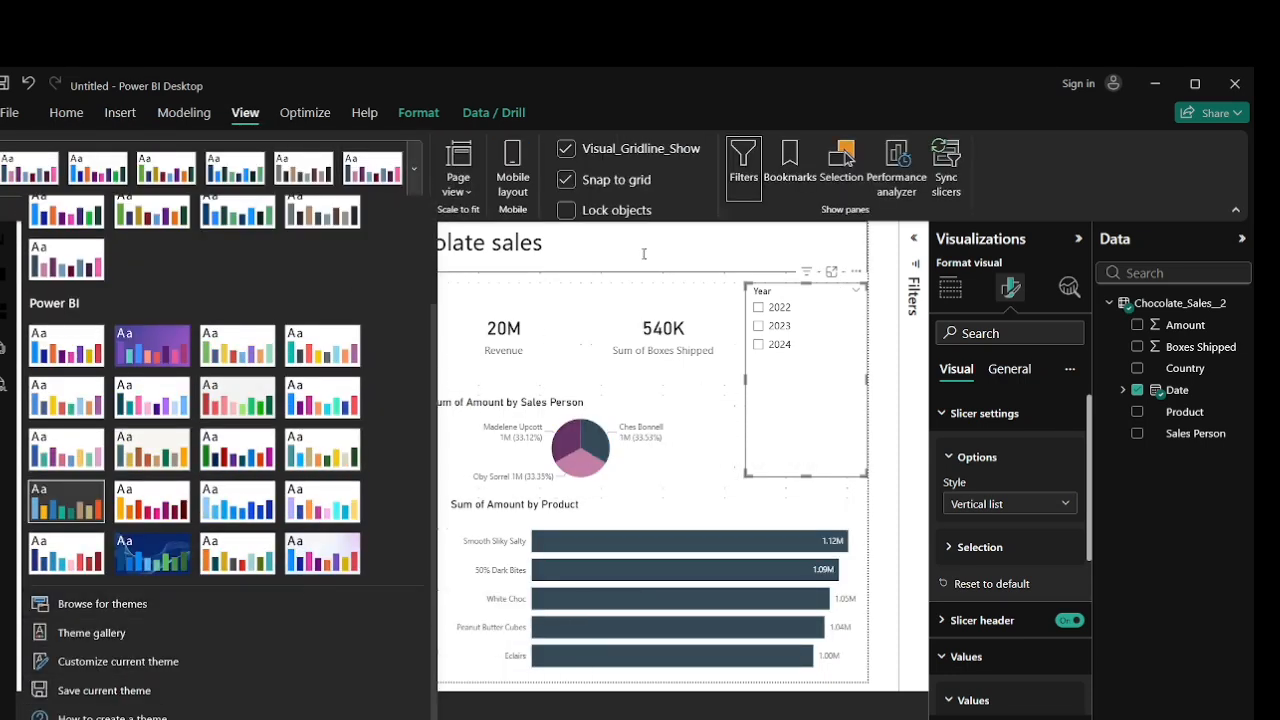